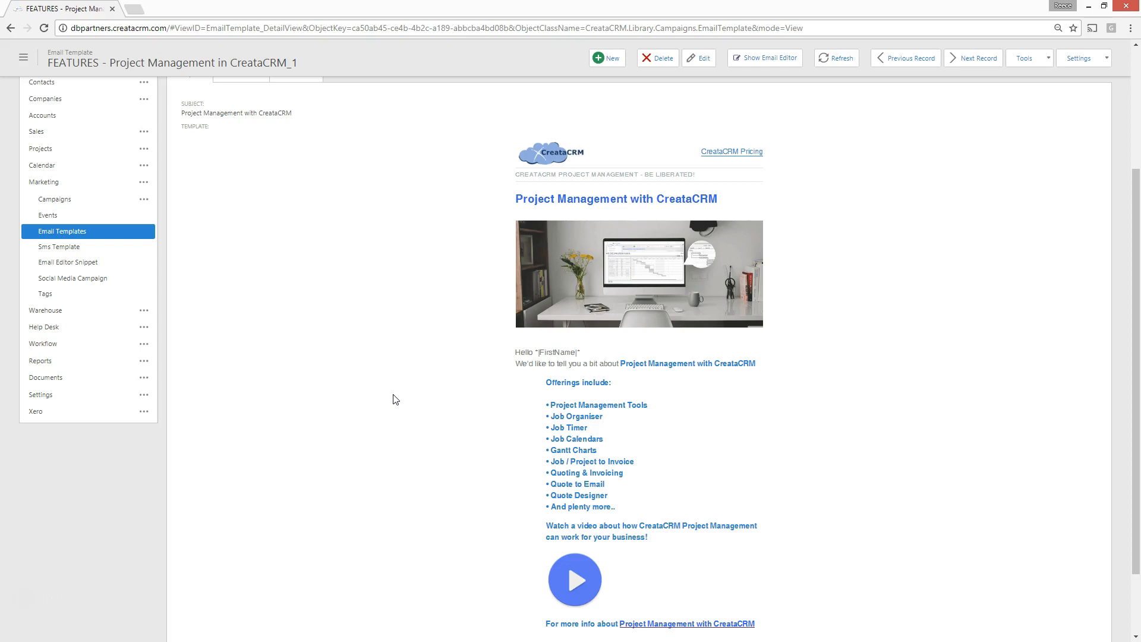
Step: Examine the header image, merge field, feature list, video link and tags of the FEATURES - Project Management in CreataCRM_1 email template
scroll(389, 395, "down", 2)
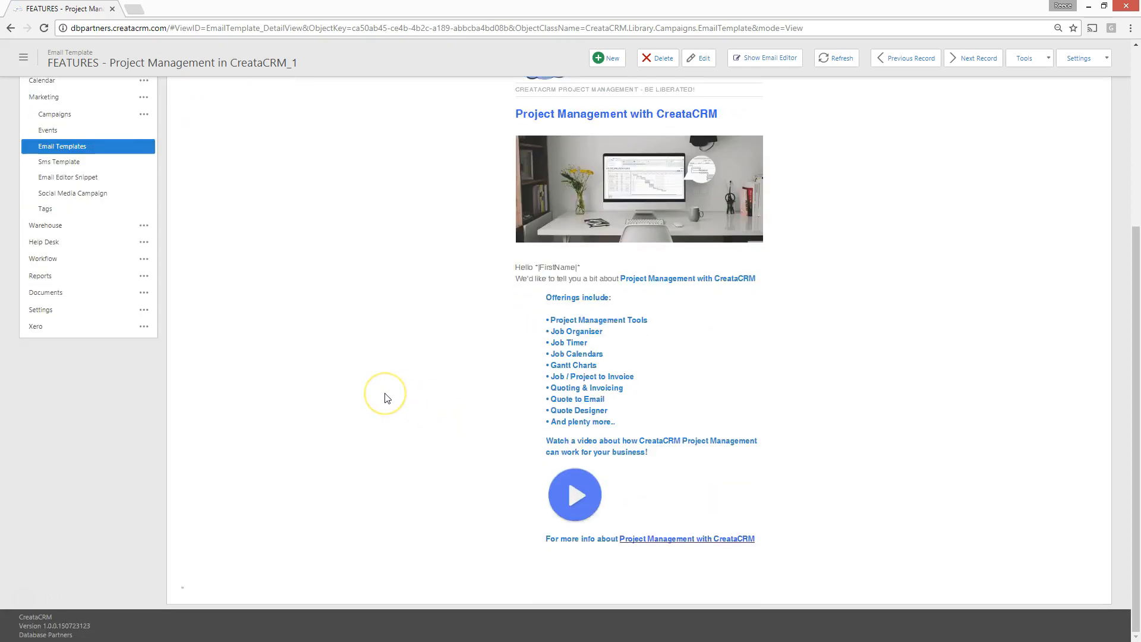
scroll(383, 395, "up", 3)
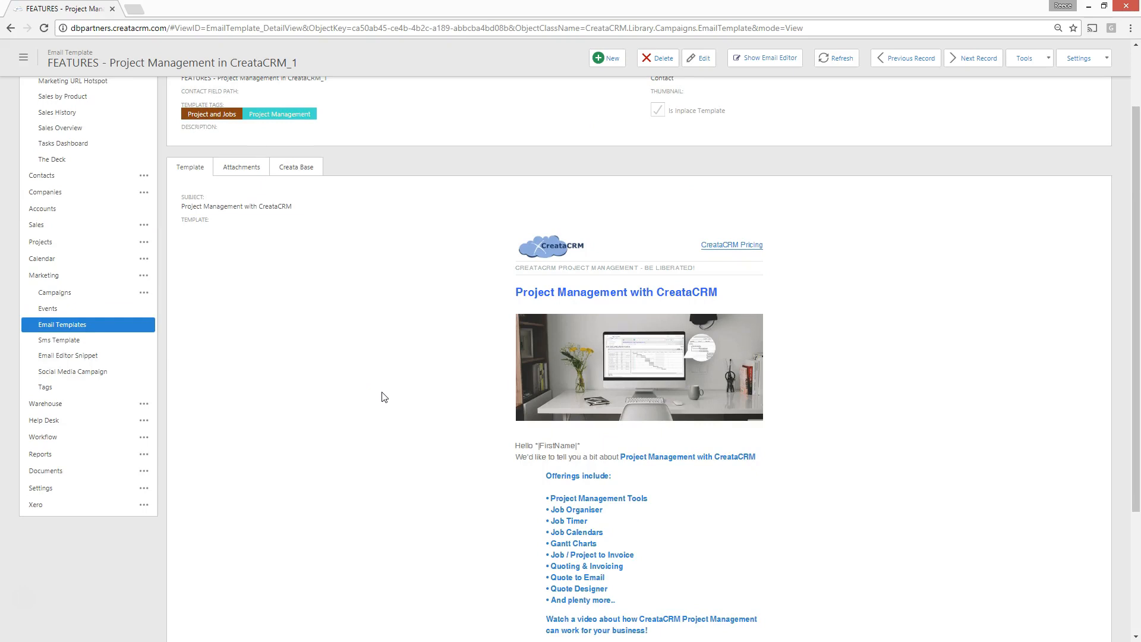
scroll(384, 396, "down", 2)
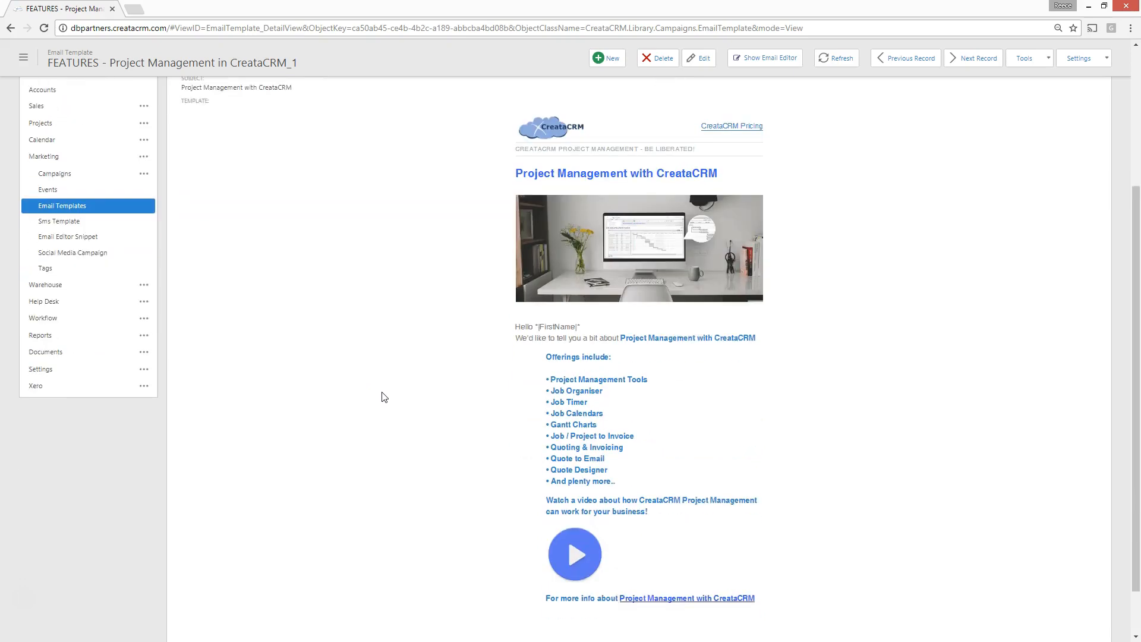
scroll(384, 396, "down", 1)
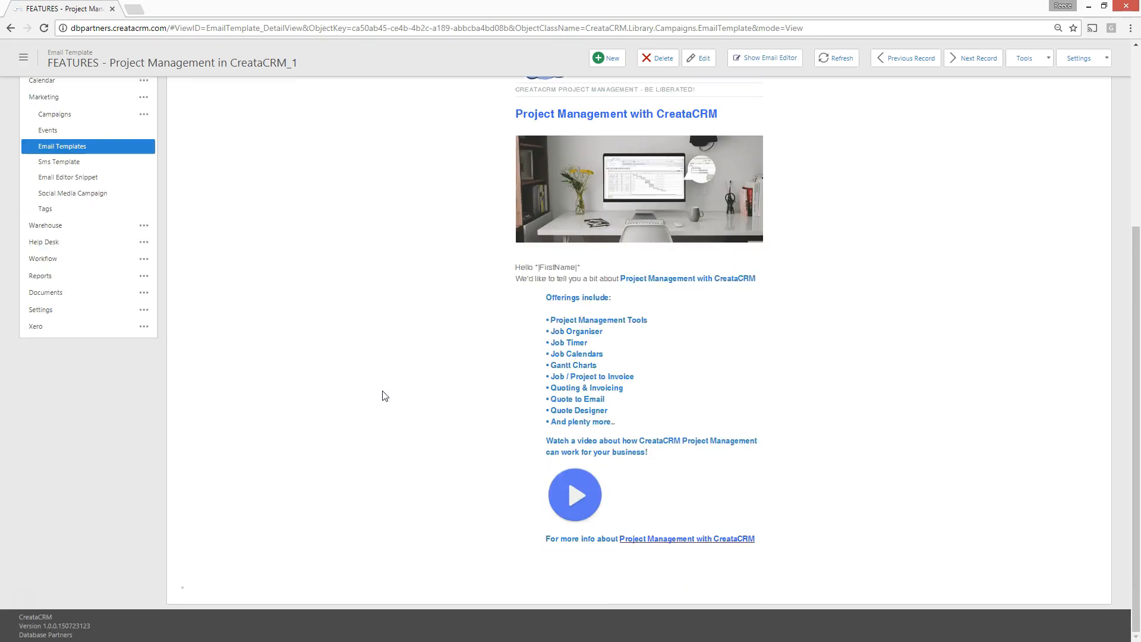
scroll(385, 396, "up", 3)
left_click(392, 371)
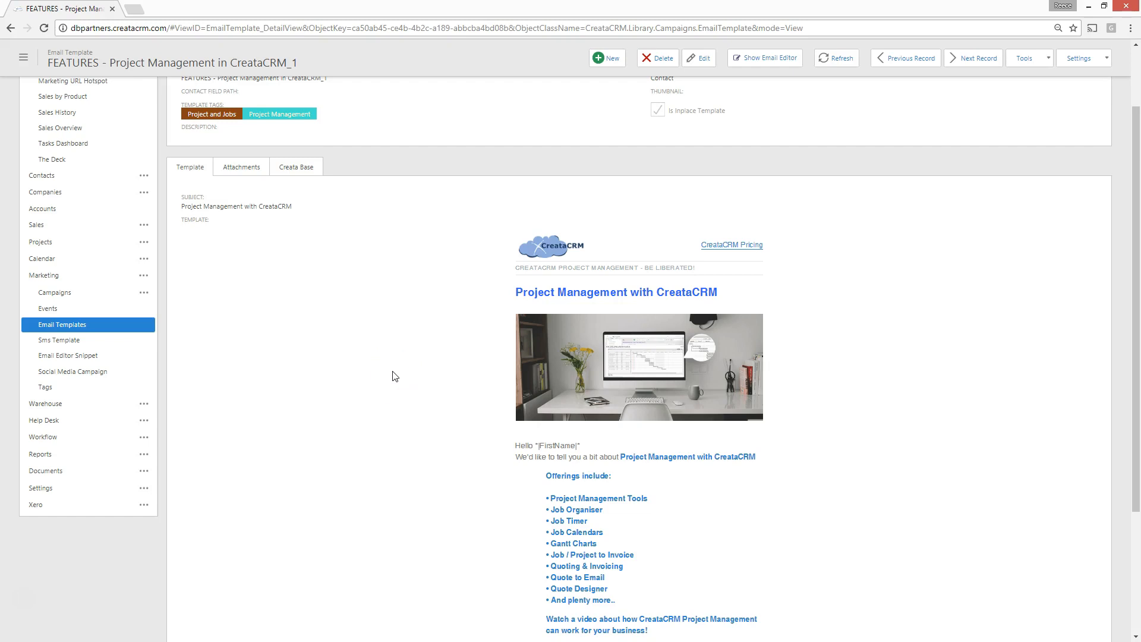
left_click(397, 362)
scroll(399, 364, "down", 2)
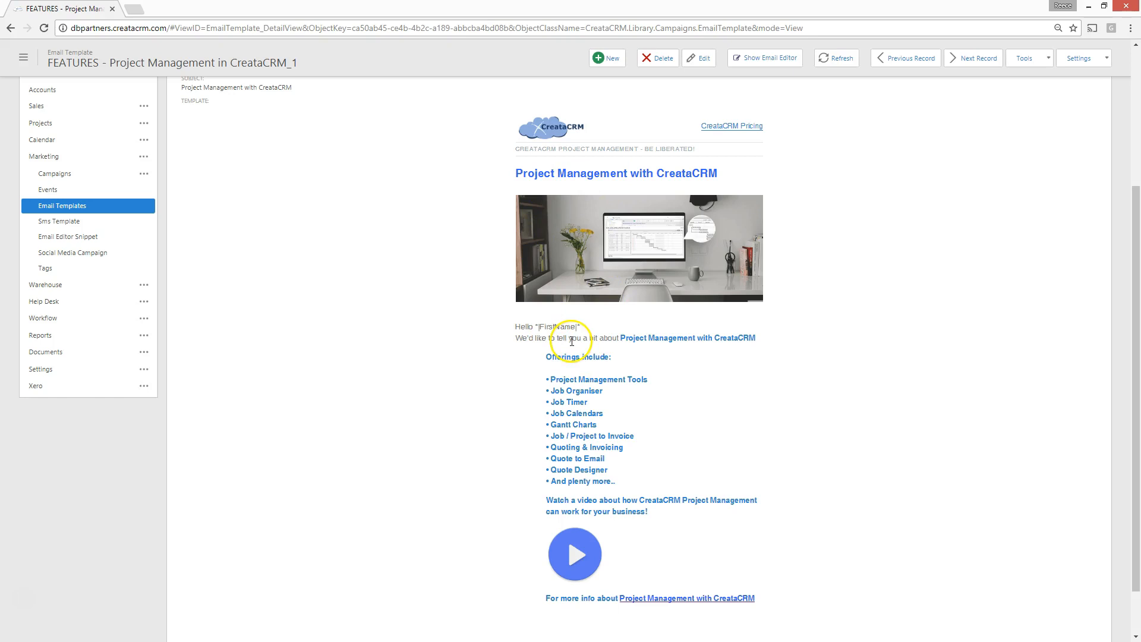
left_click_drag(559, 391, 570, 436)
left_click(674, 438)
scroll(599, 417, "up", 2)
scroll(599, 418, "down", 2)
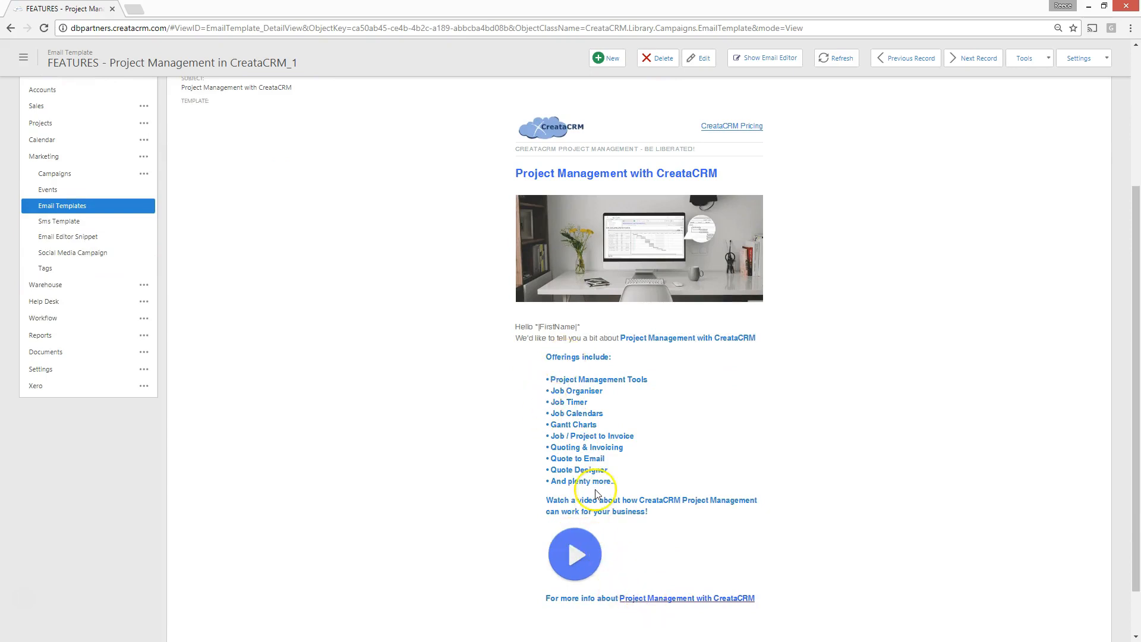
scroll(596, 493, "up", 3)
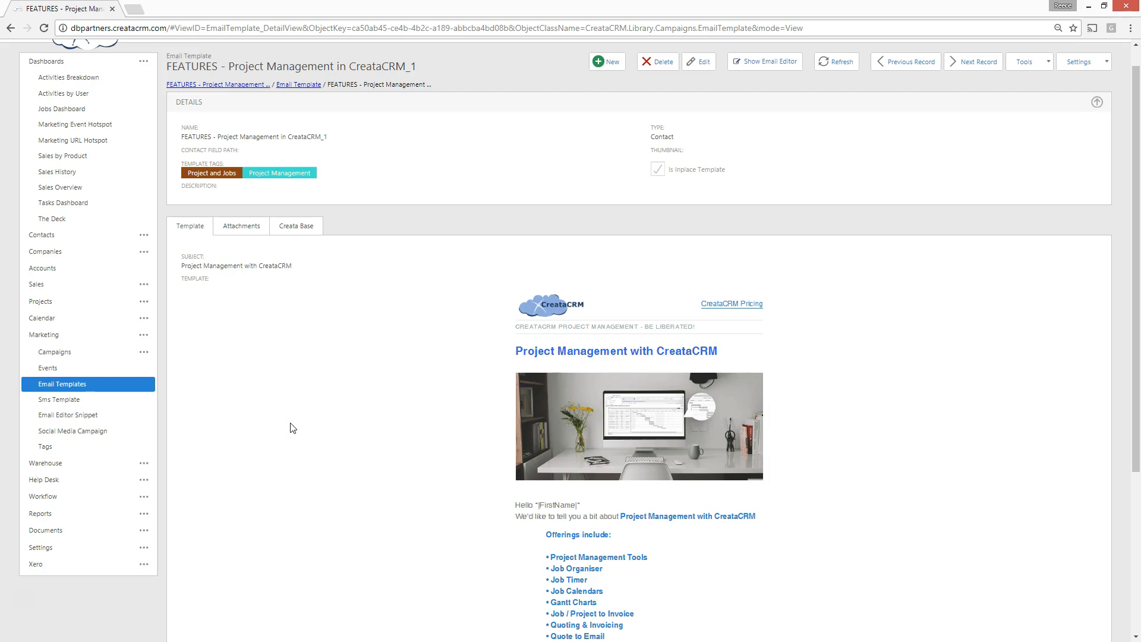
left_click(374, 496)
scroll(375, 498, "down", 1)
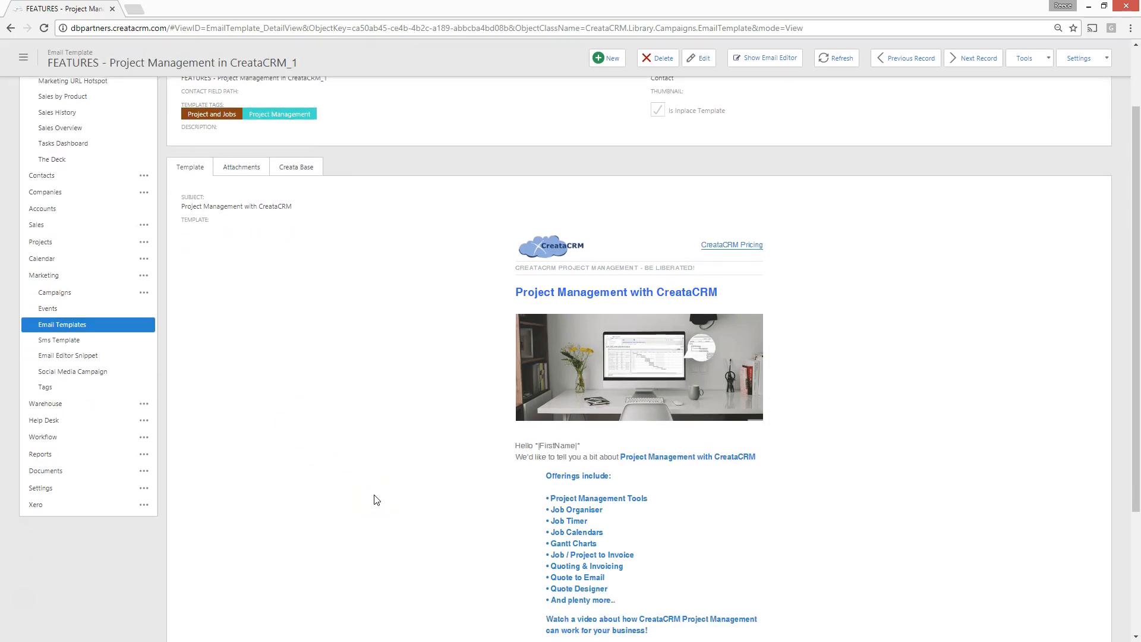
scroll(374, 499, "down", 3)
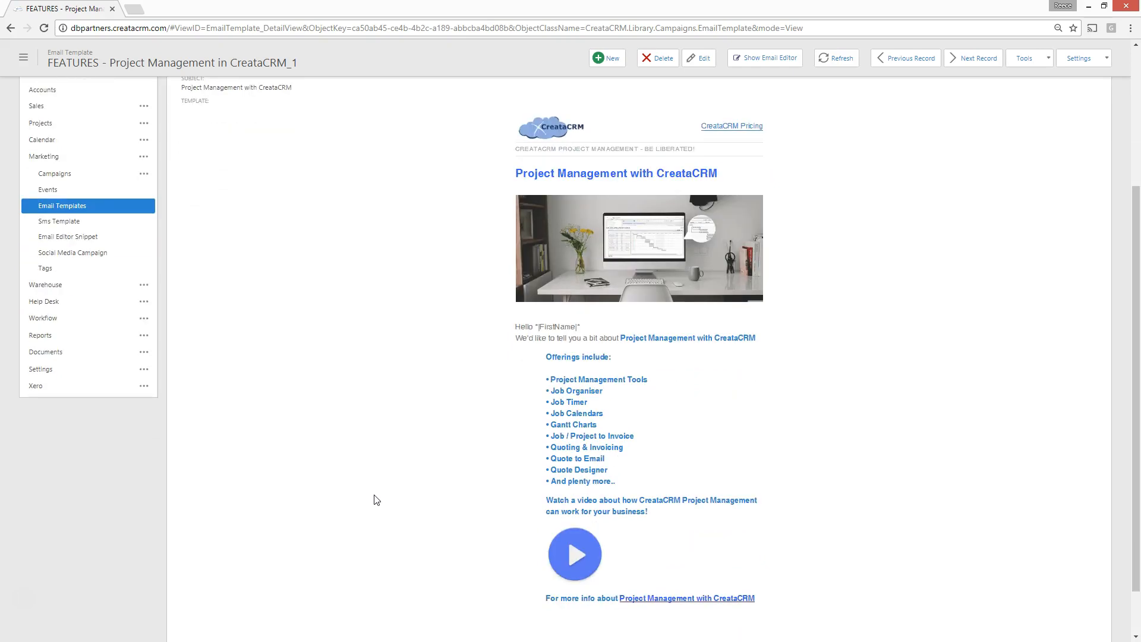
left_click(585, 527)
scroll(445, 433, "up", 5)
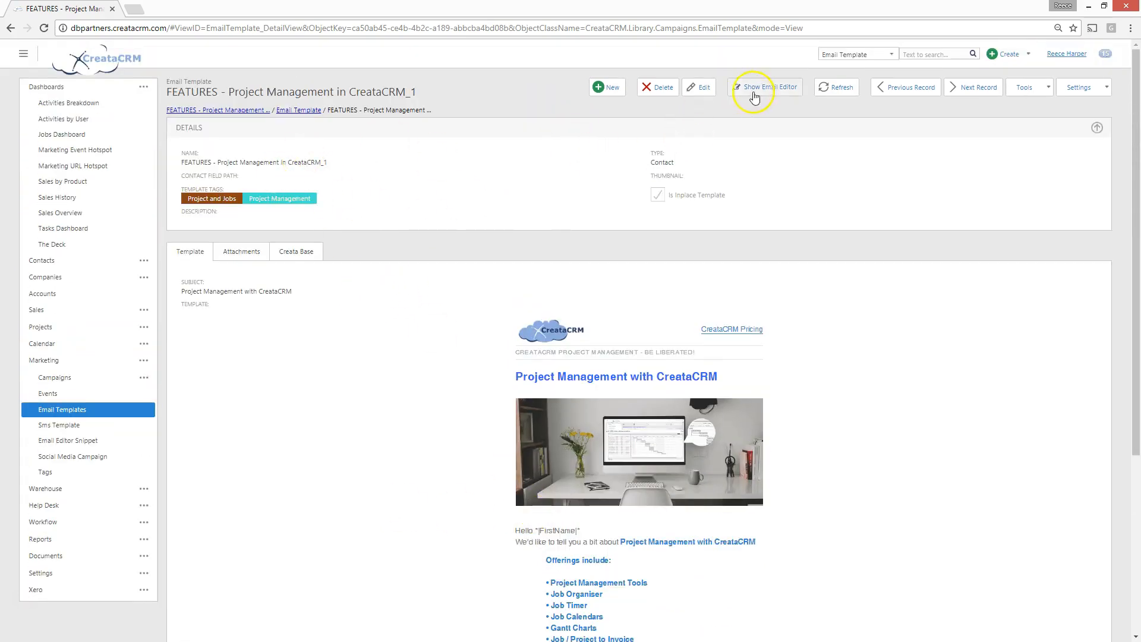
Step: Go back to the email template list and open the FEATURES - Project Management in CreataCRM_2 template
left_click(969, 87)
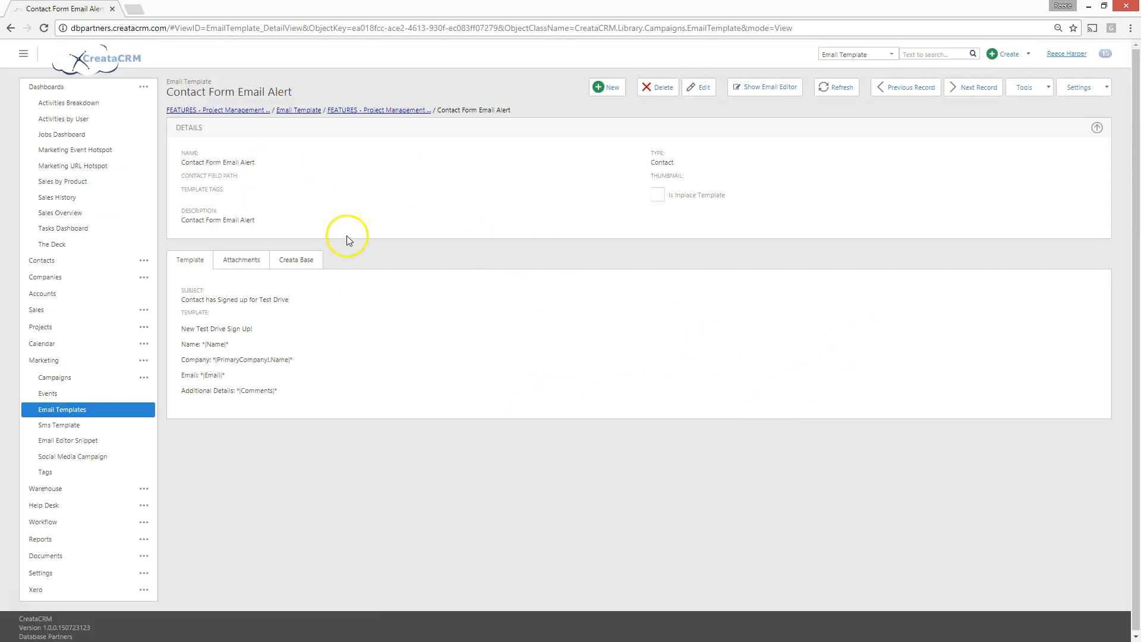
left_click(394, 110)
left_click(302, 111)
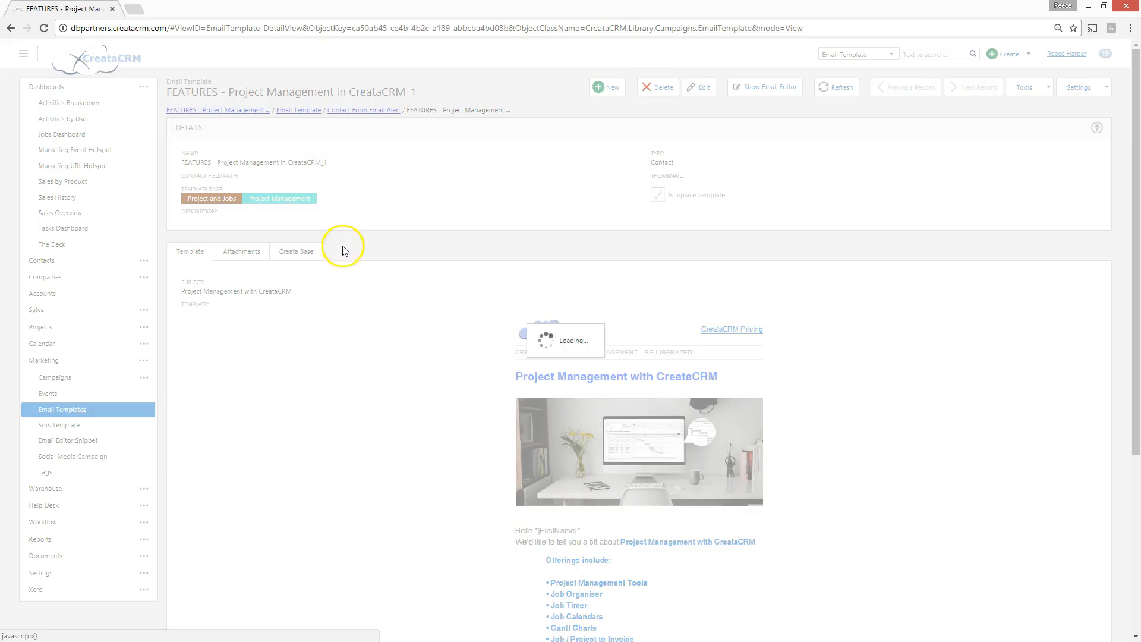
left_click(309, 173)
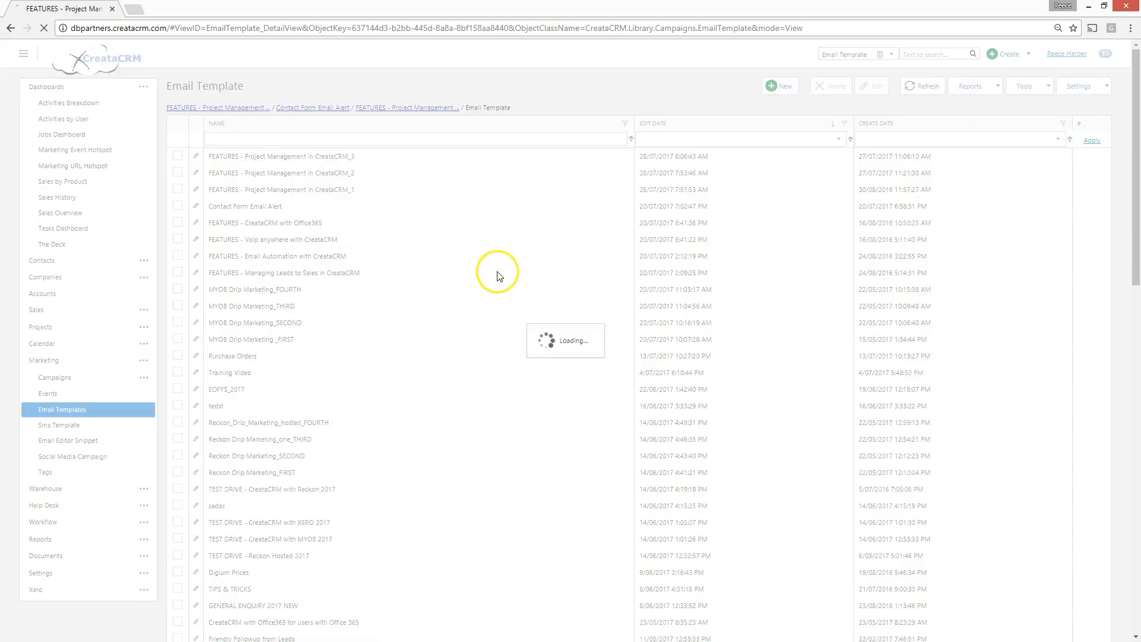
Step: Review the image, video link, jobs and tasks feature list and tags of the second project management template
scroll(528, 367, "down", 3)
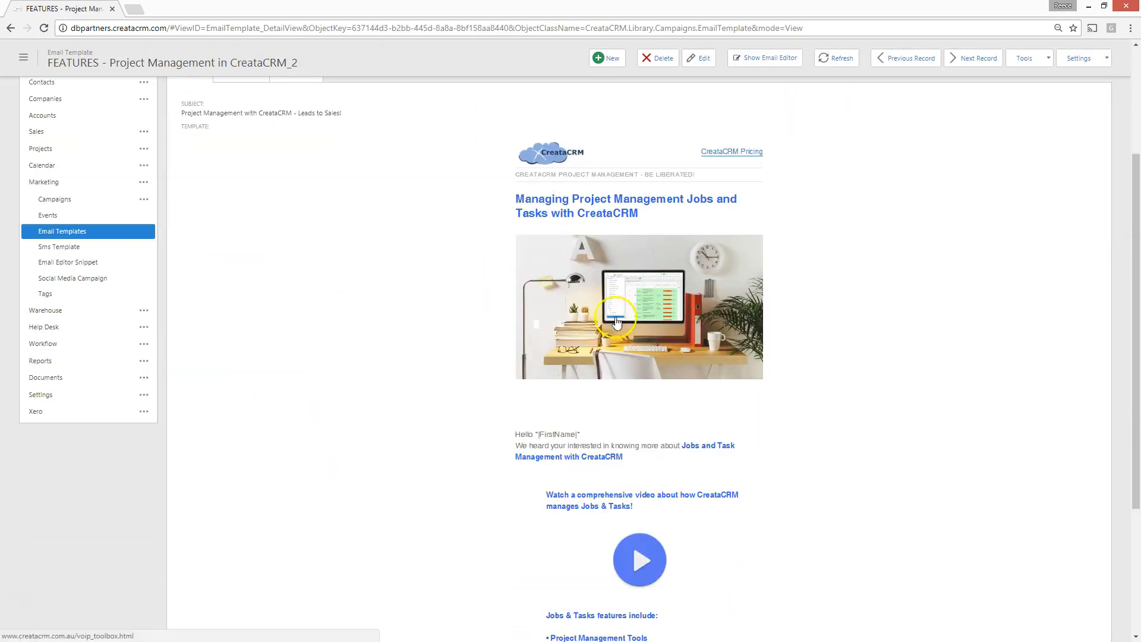
scroll(575, 464, "down", 2)
scroll(575, 464, "down", 2)
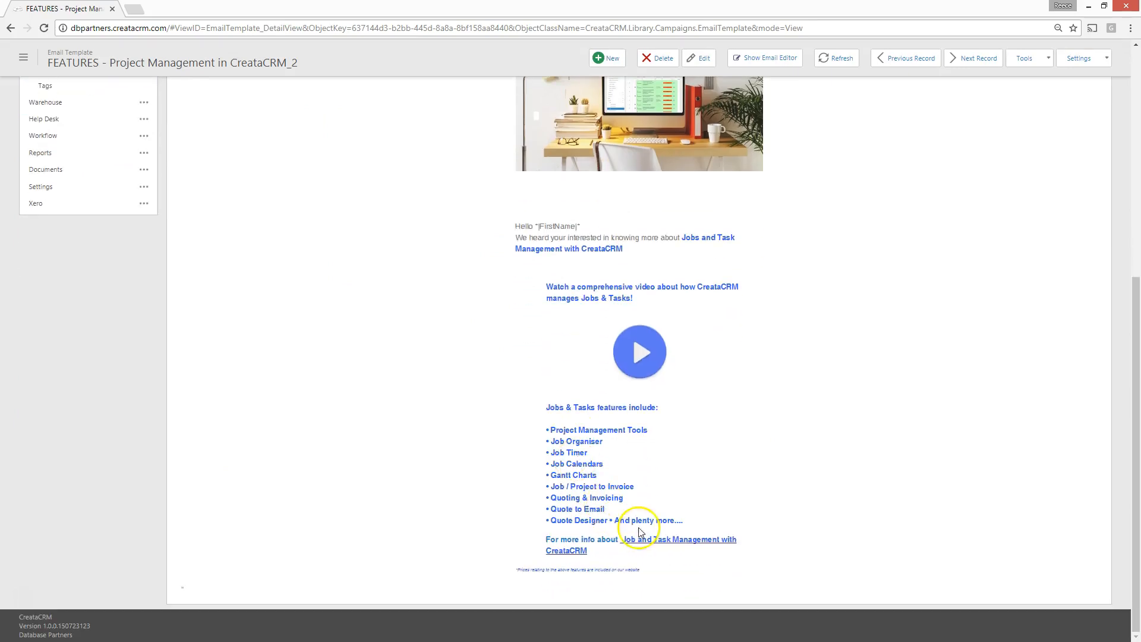
scroll(641, 537, "up", 5)
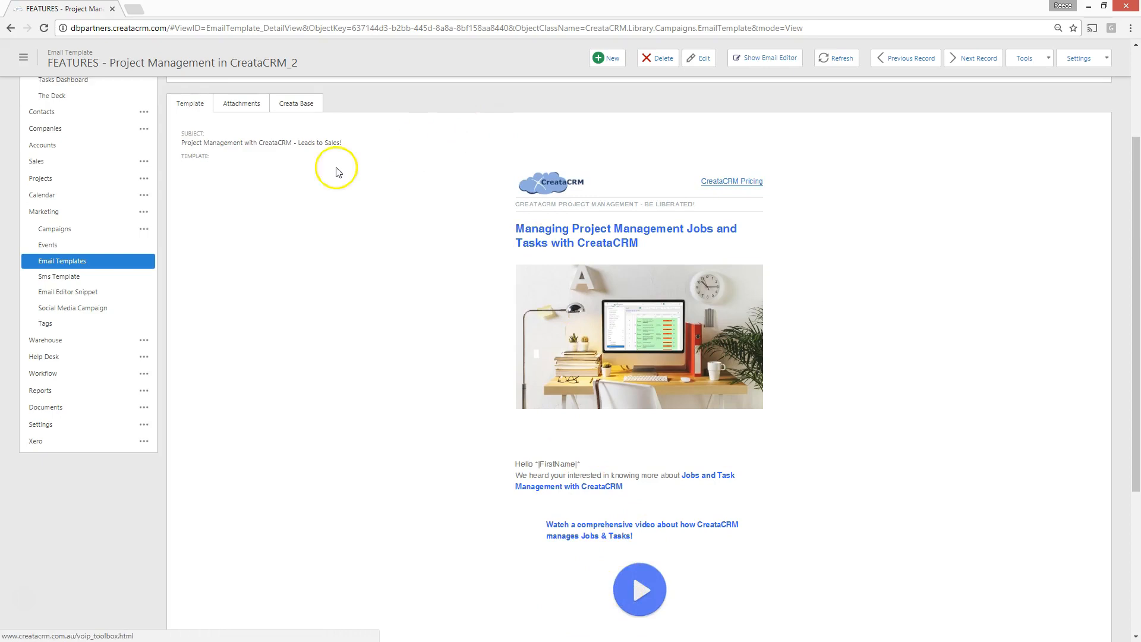
scroll(331, 169, "up", 2)
scroll(408, 441, "down", 7)
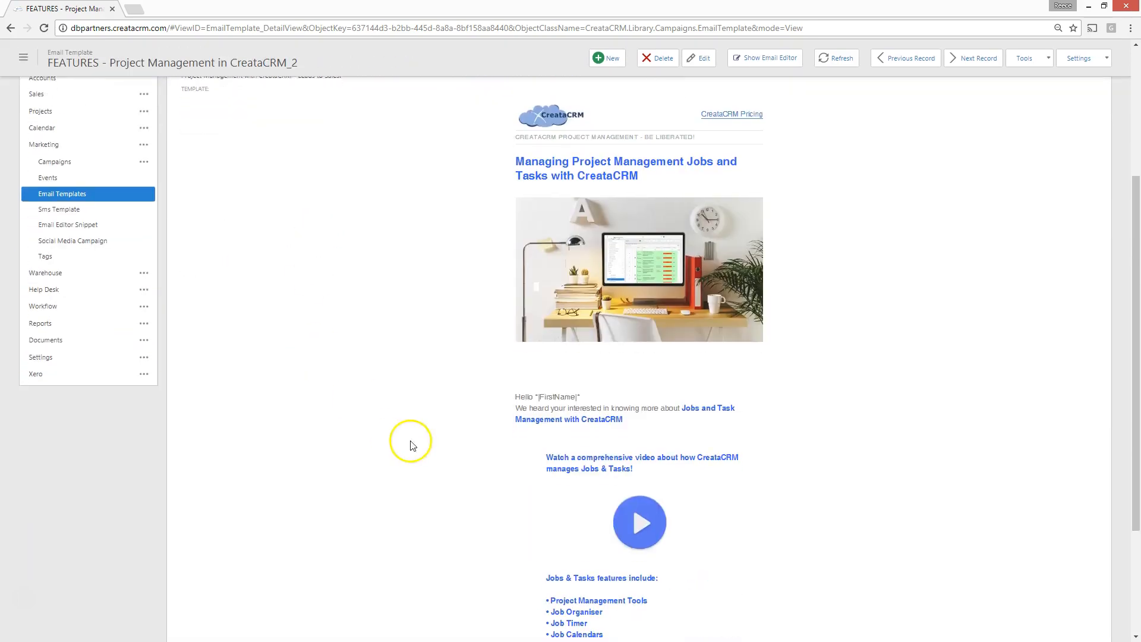
scroll(450, 469, "up", 6)
scroll(324, 169, "up", 2)
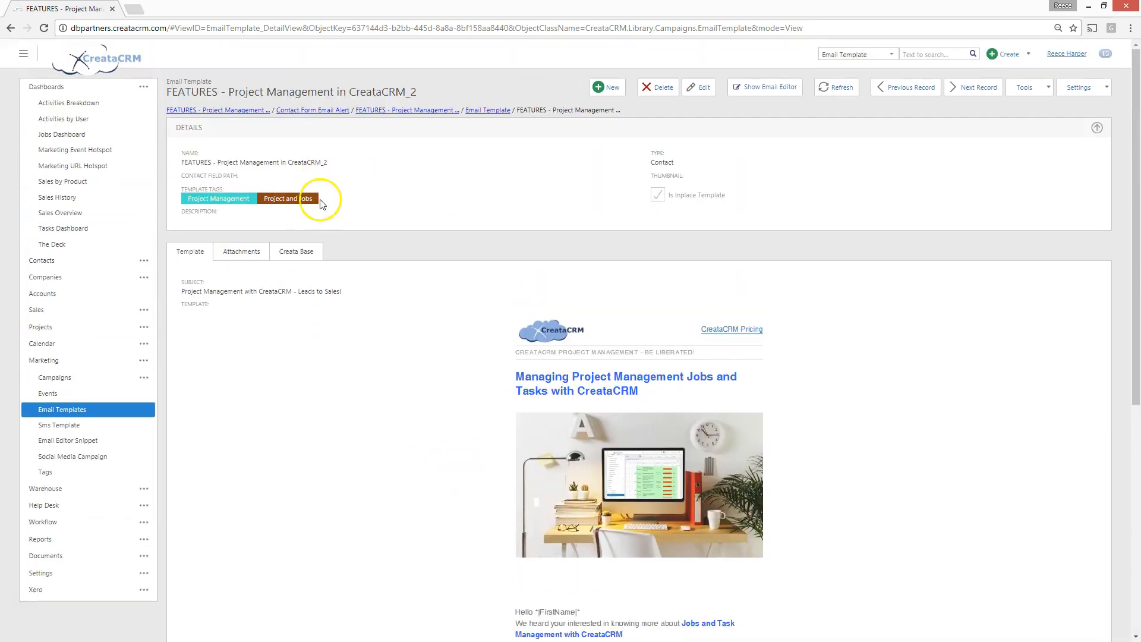
Step: Open the FEATURES - Project Management in CreataCRM_3 template from the email template list and review its content
left_click(478, 111)
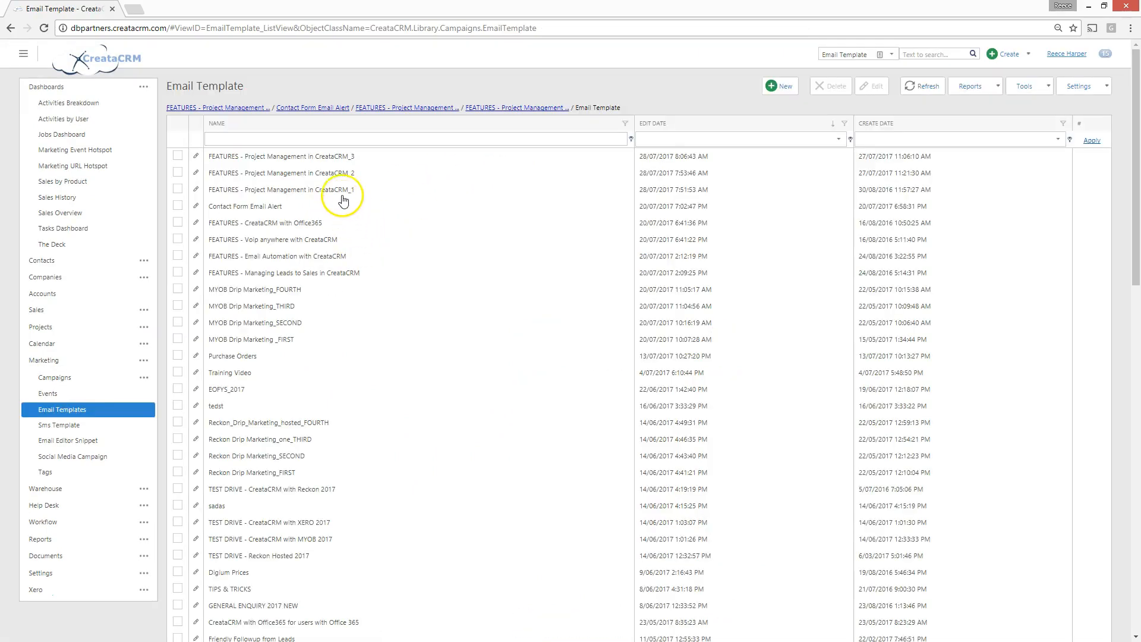
left_click(354, 160)
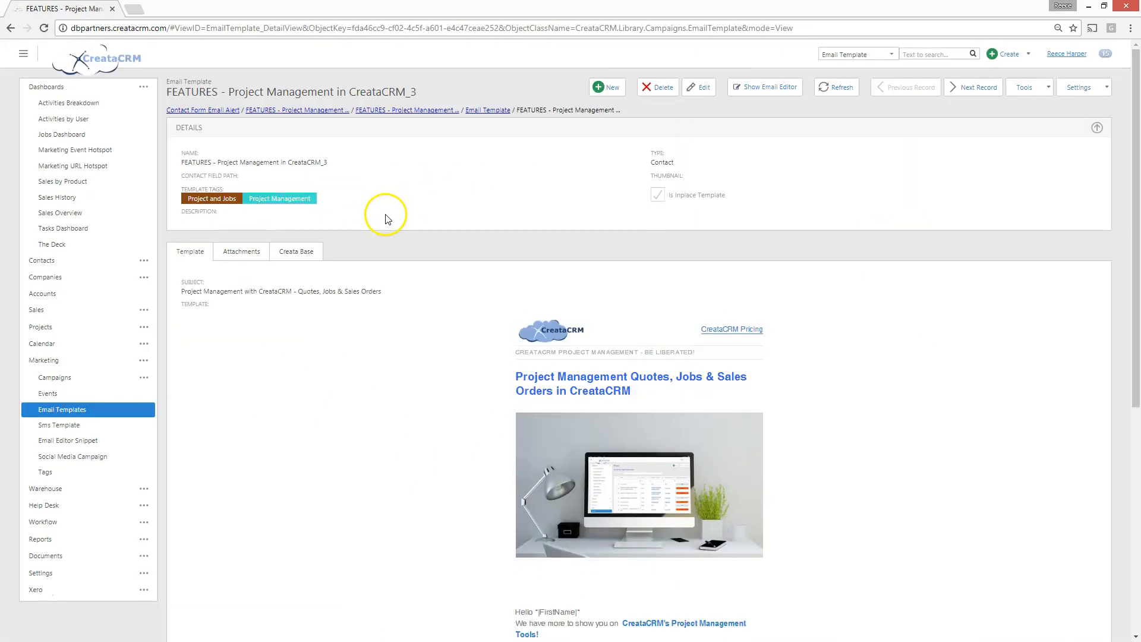
scroll(594, 357, "down", 4)
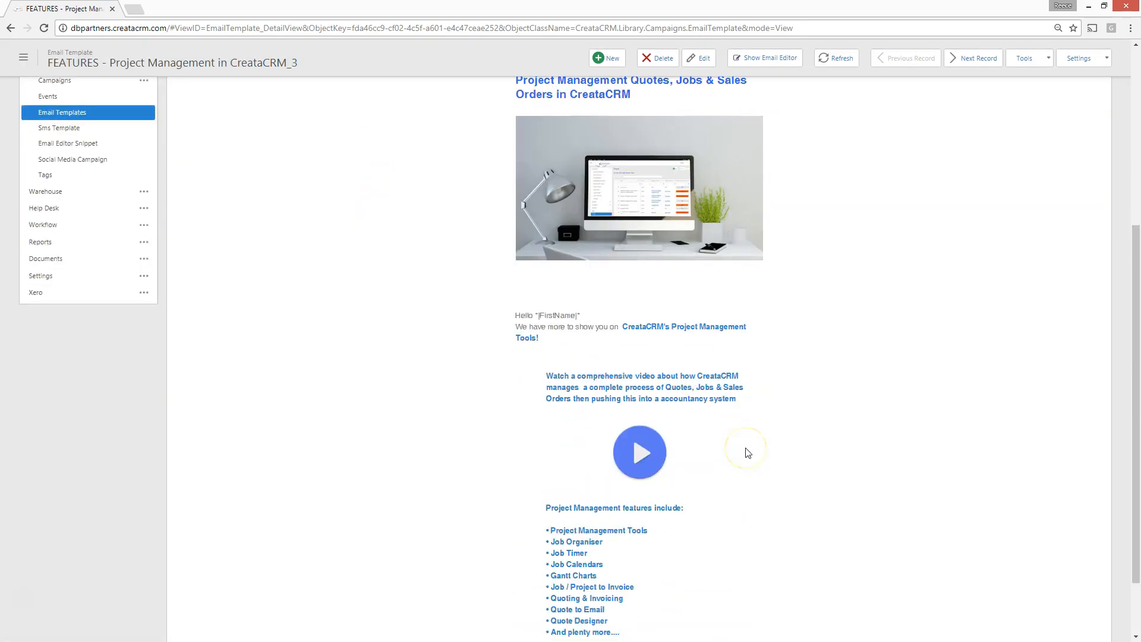
scroll(722, 472, "down", 3)
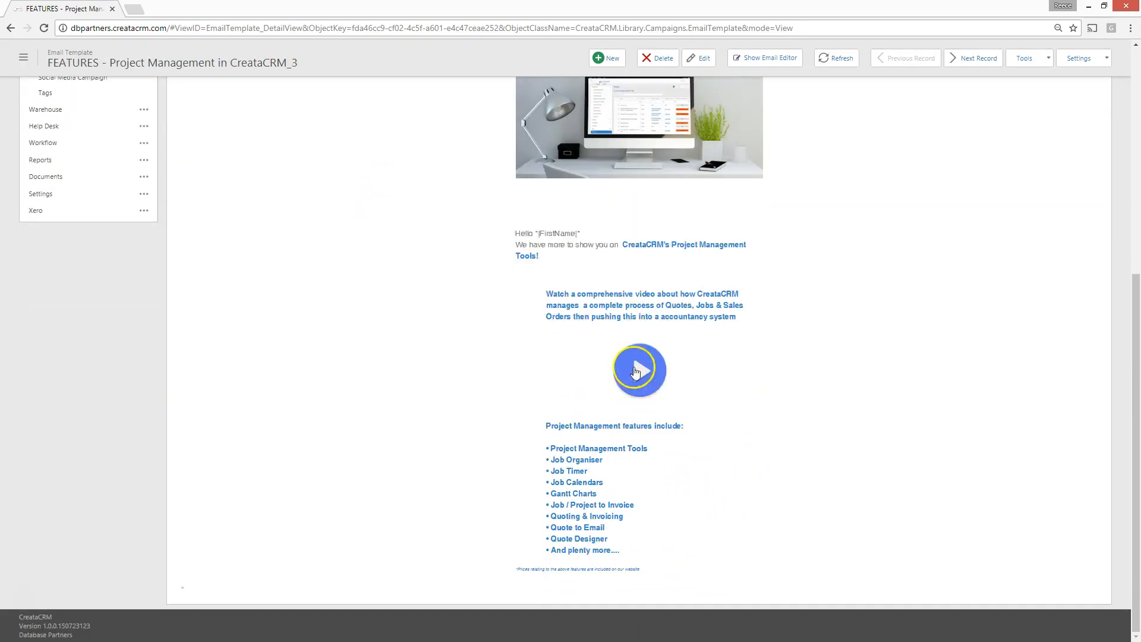
scroll(663, 436, "up", 1)
scroll(664, 439, "up", 8)
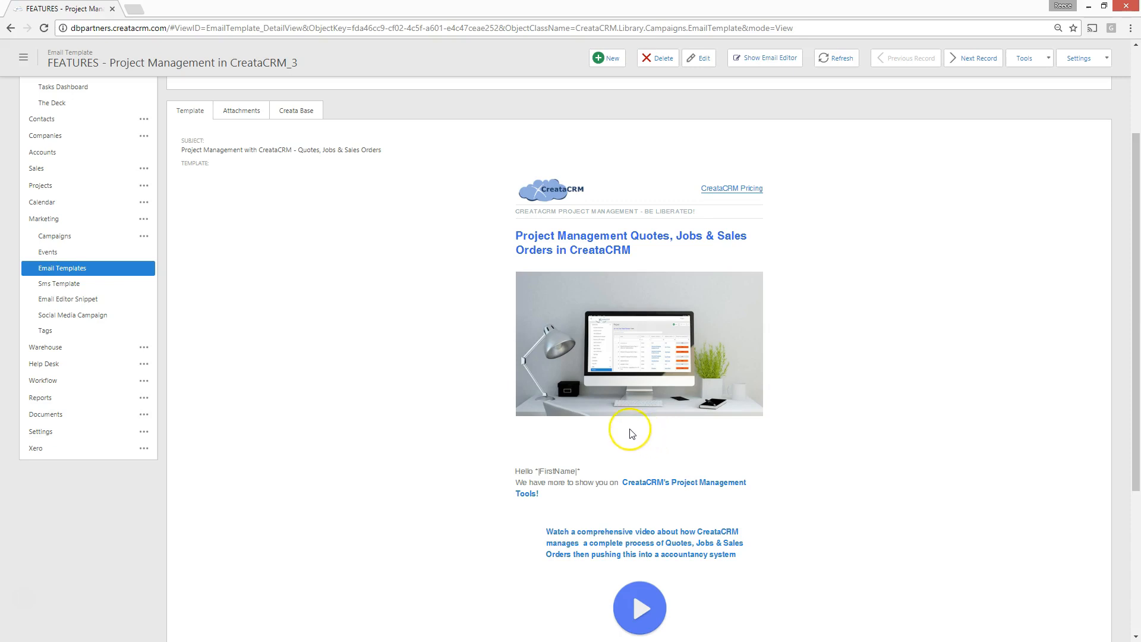
scroll(414, 353, "up", 2)
scroll(414, 353, "up", 1)
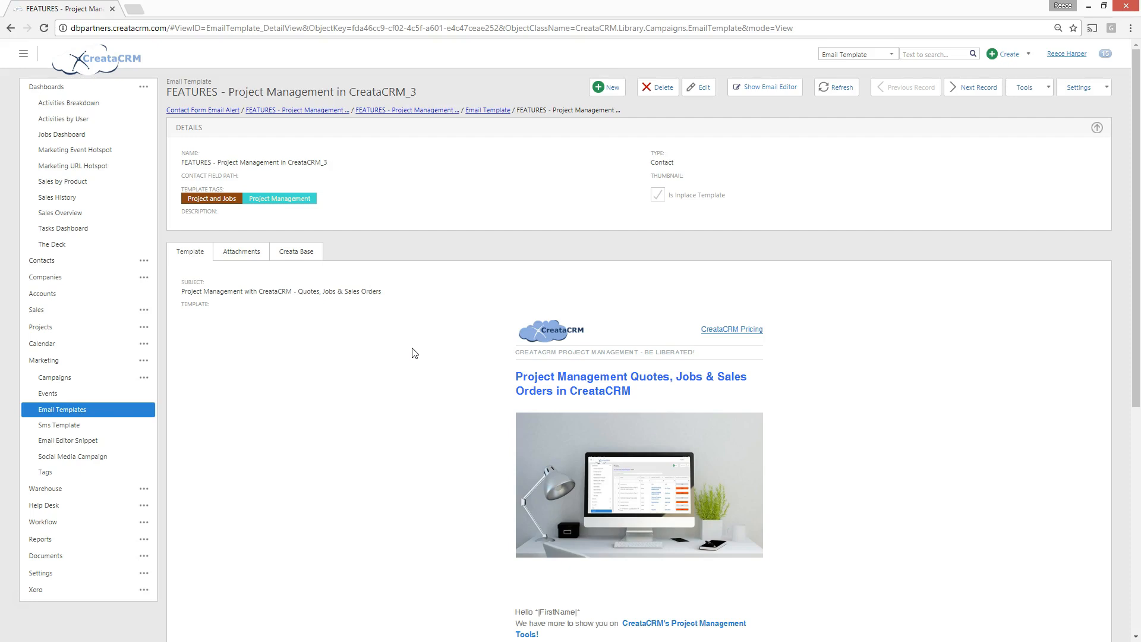
left_click(379, 391)
scroll(402, 443, "down", 1)
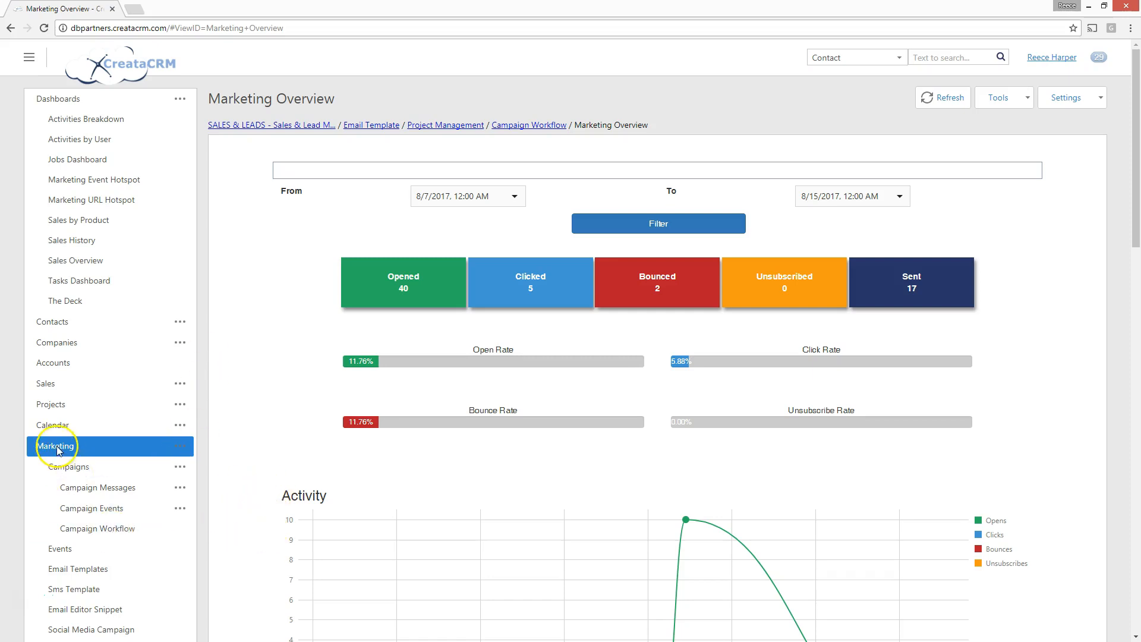
Step: Create a new campaign workflow under Marketing campaigns and maximize its designer window
left_click(86, 534)
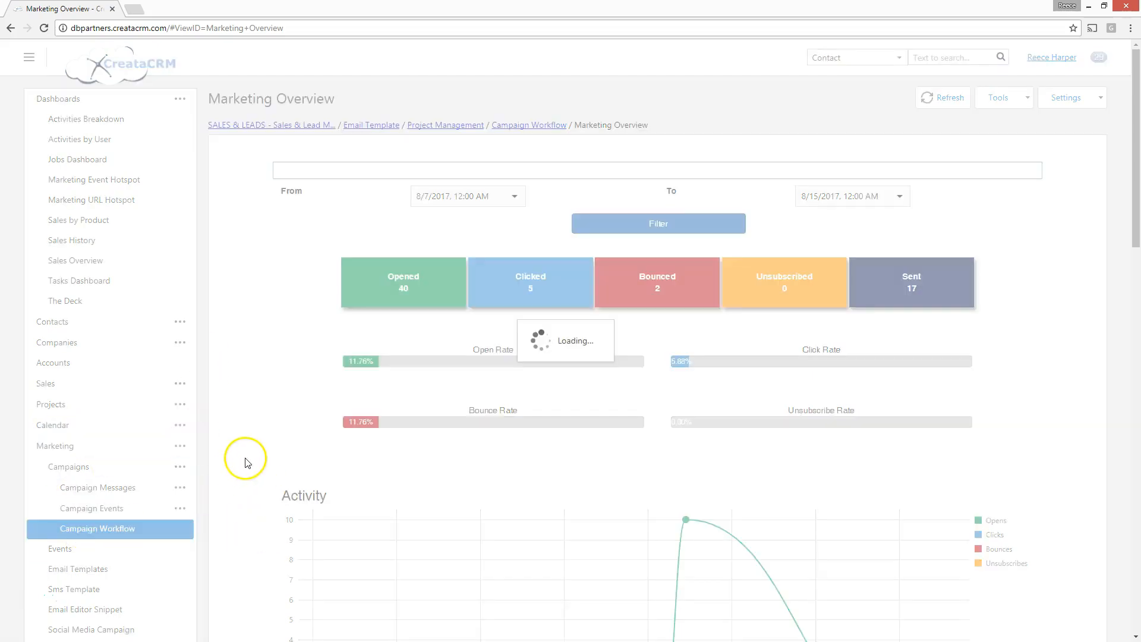
left_click(672, 93)
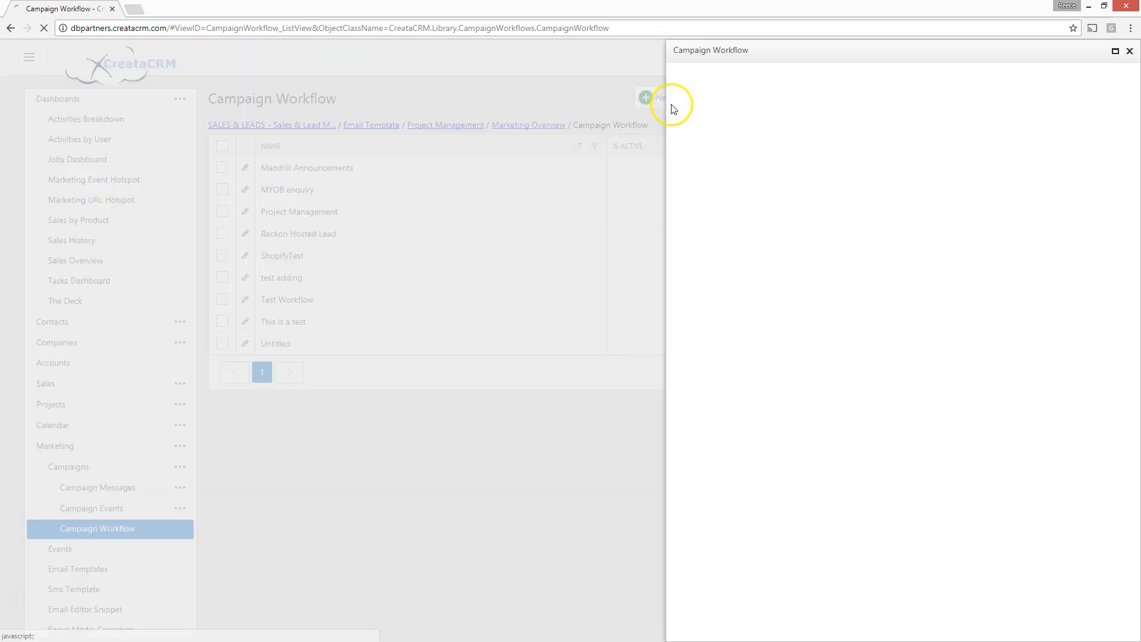
left_click(1115, 51)
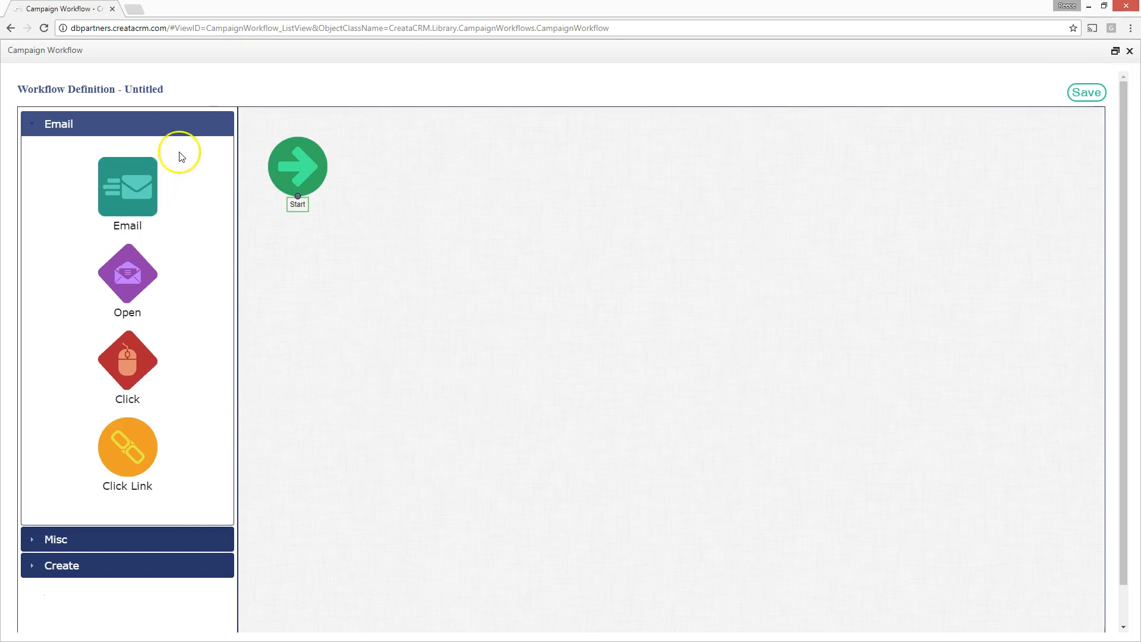
Step: Name the workflow definition "Project management - demo"
left_click(157, 90)
left_click_drag(156, 90, 75, 89)
type("Pro")
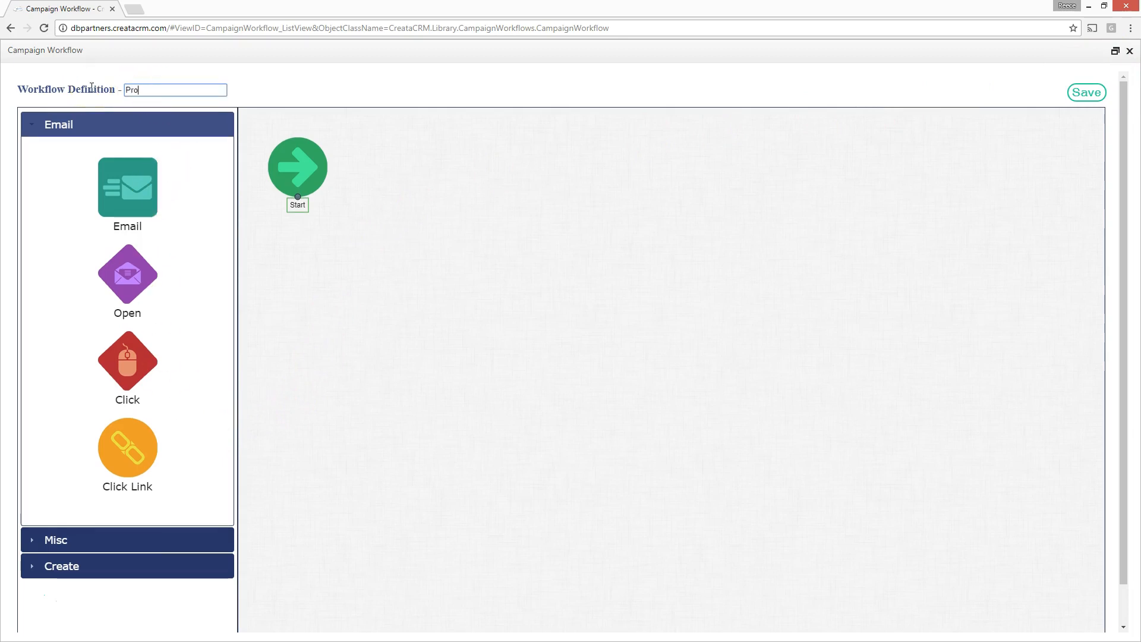
type("ject mana")
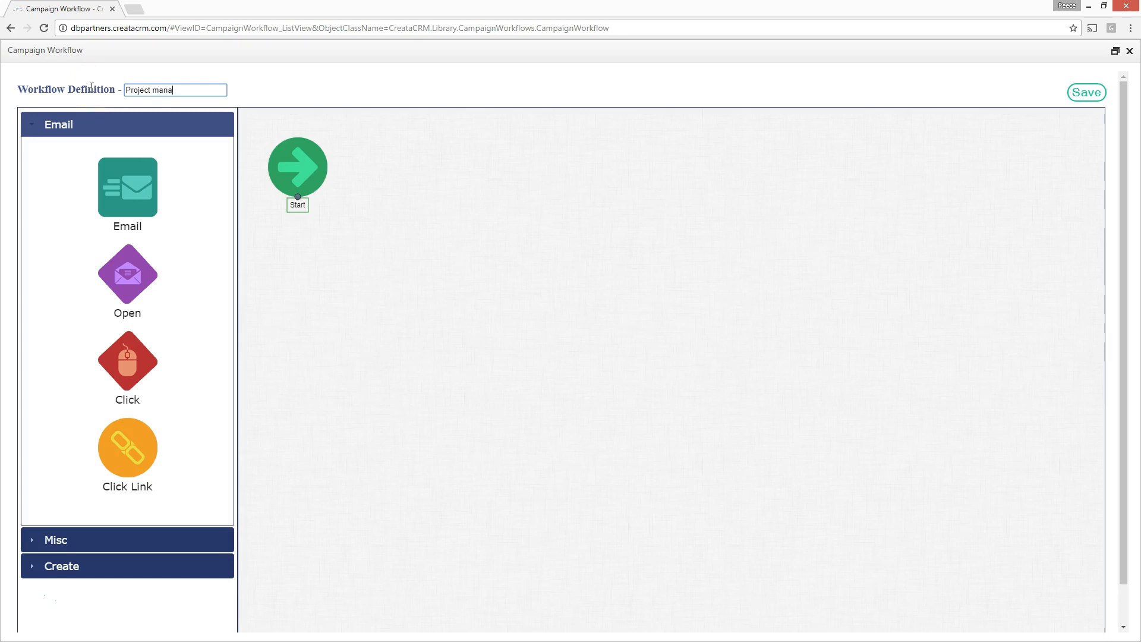
type("gement  - demo")
Step: Add an Email element beside the Start node and connect Start to it
left_click_drag(127, 197, 467, 221)
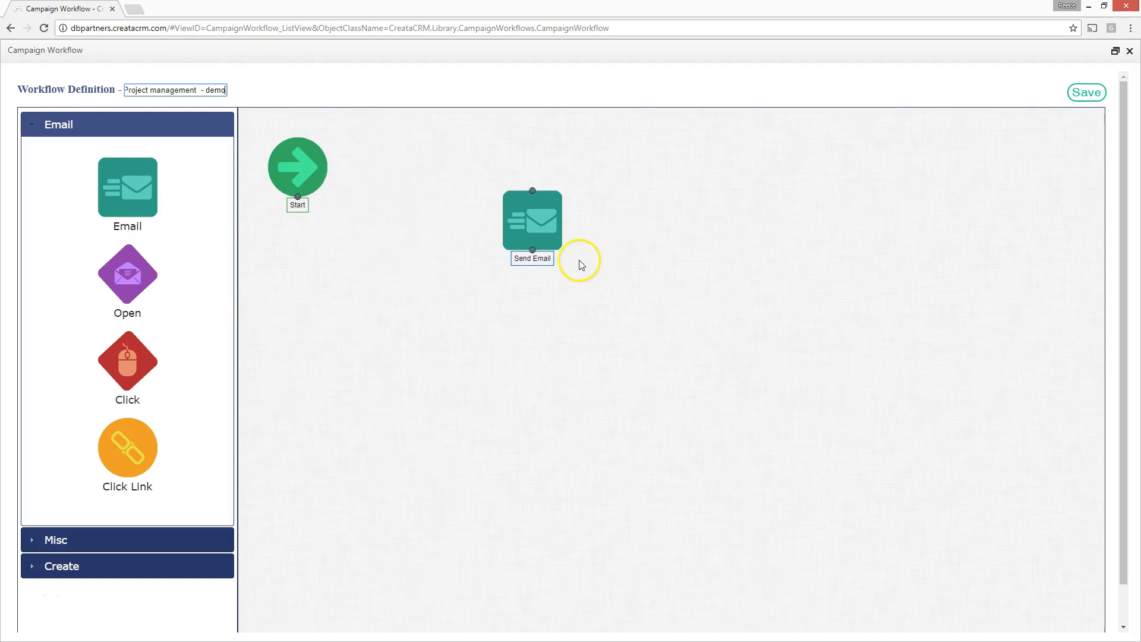
left_click_drag(525, 219, 446, 179)
left_click_drag(298, 197, 449, 172)
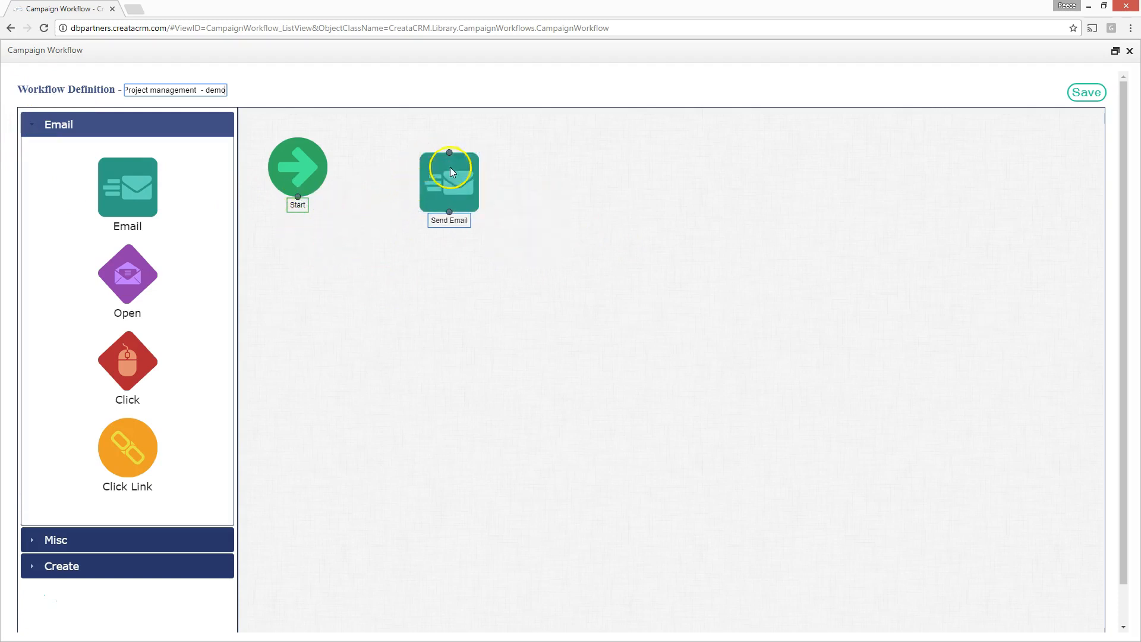
left_click_drag(309, 210, 475, 206)
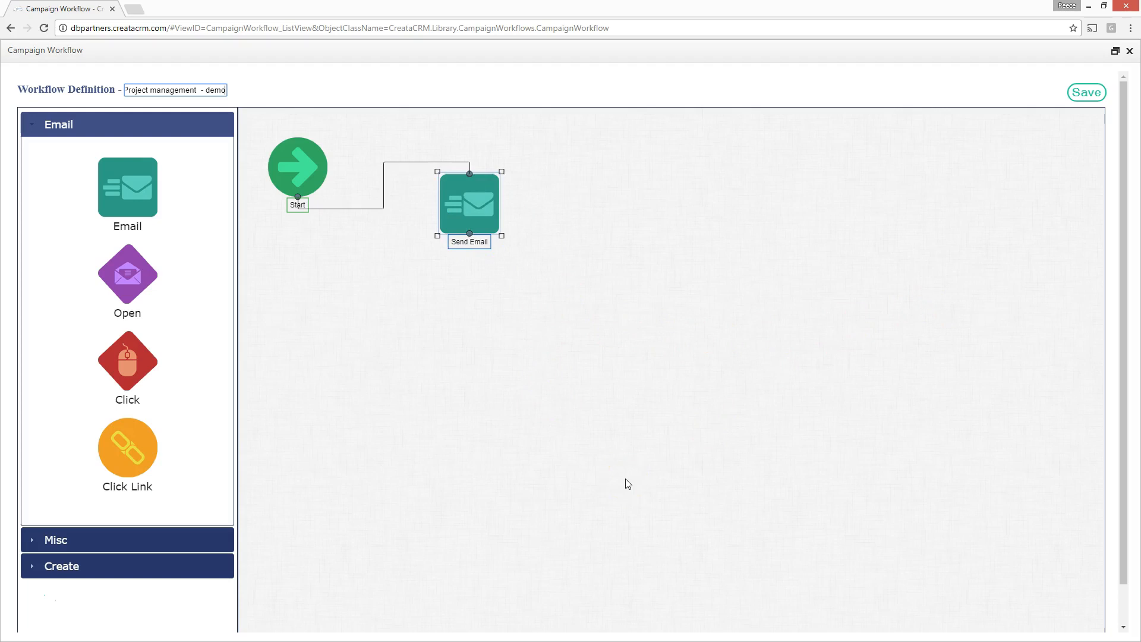
Step: Load the "PROJECT MGMT - Project Management in CreataCRM_1" template into the Send Email element's body and look through its content
double_click(476, 218)
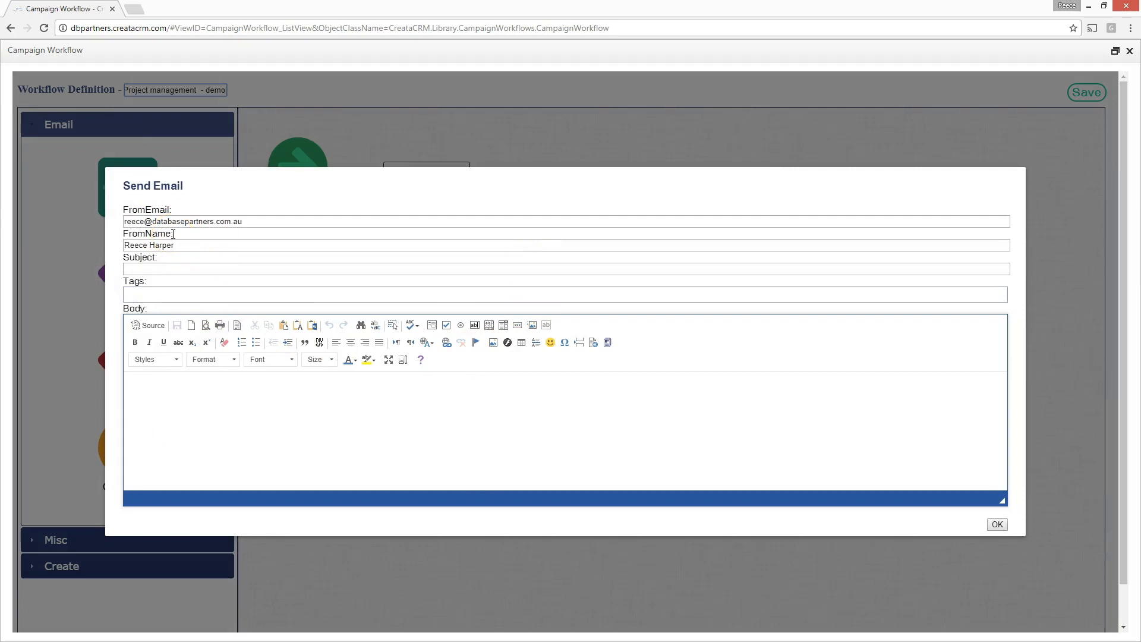
left_click_drag(259, 221, 171, 218)
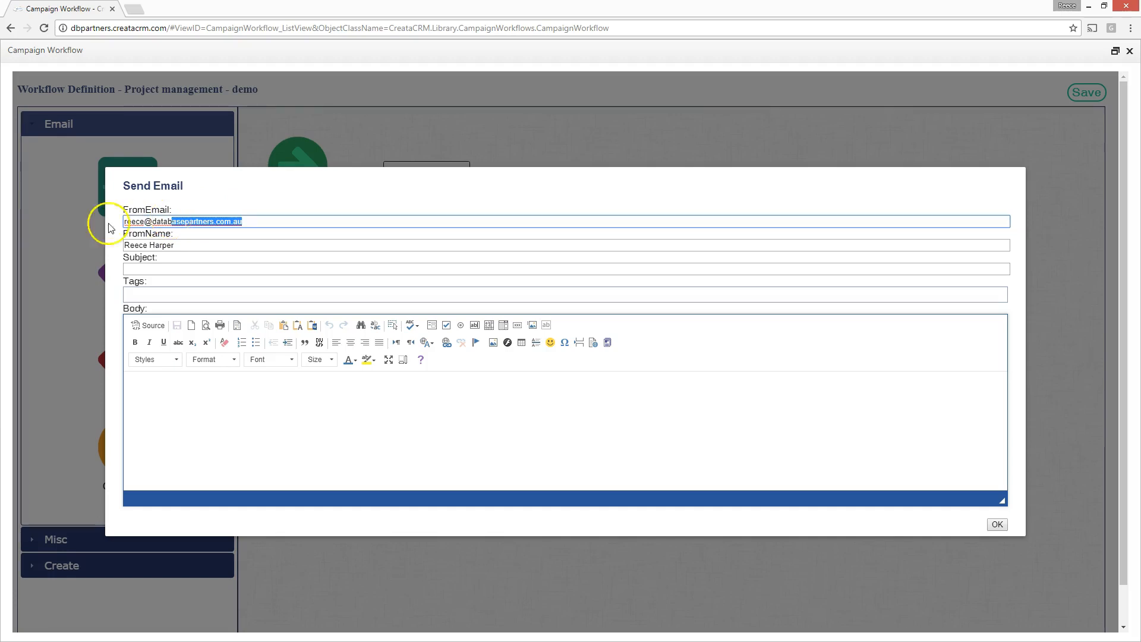
left_click(202, 399)
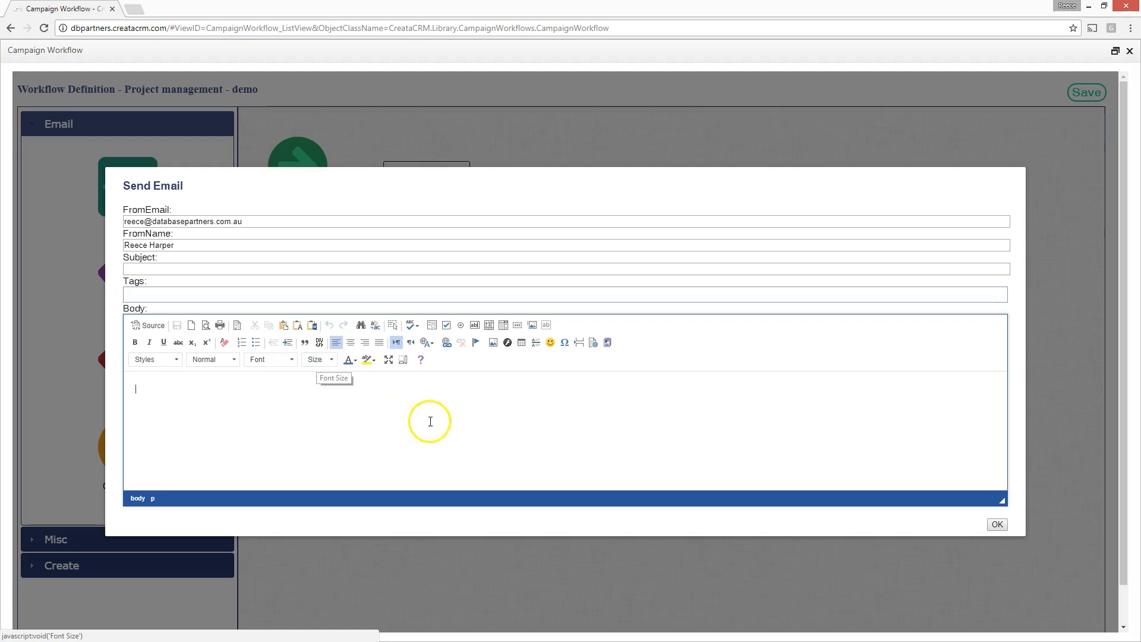
left_click(608, 342)
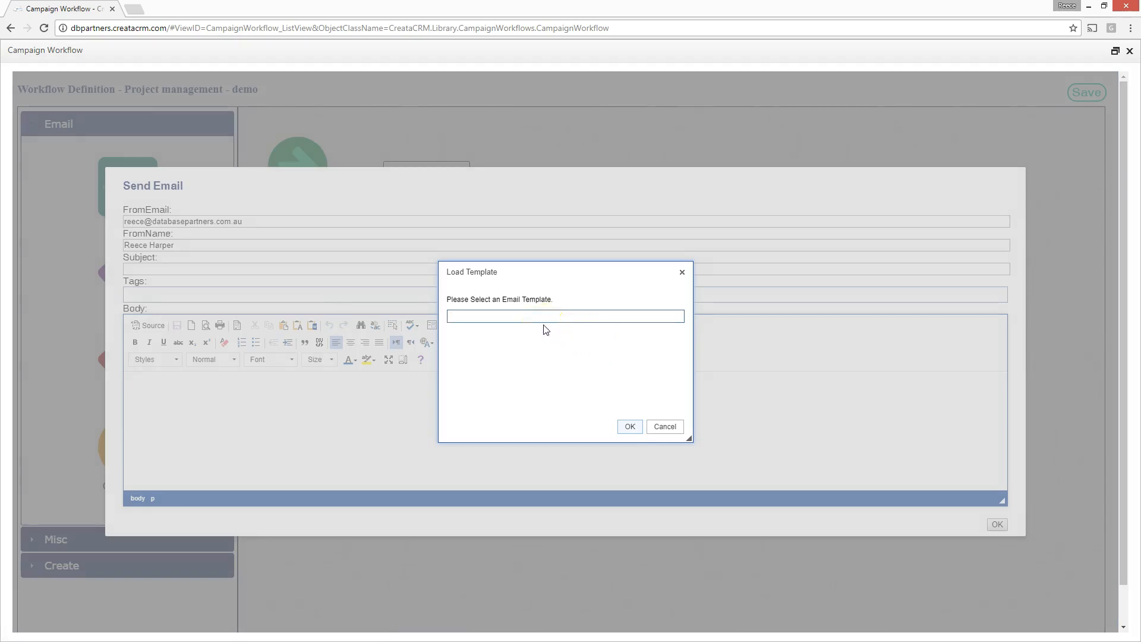
type("pro")
key("Down")
key("Down")
key("Down")
key("Down")
key("Down")
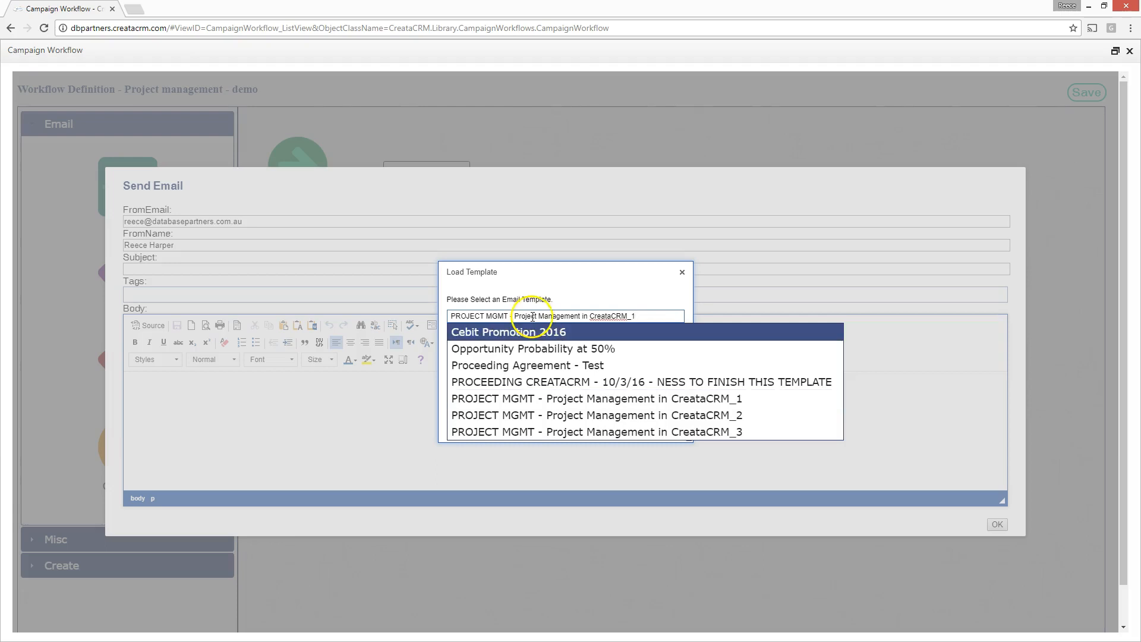
left_click(553, 403)
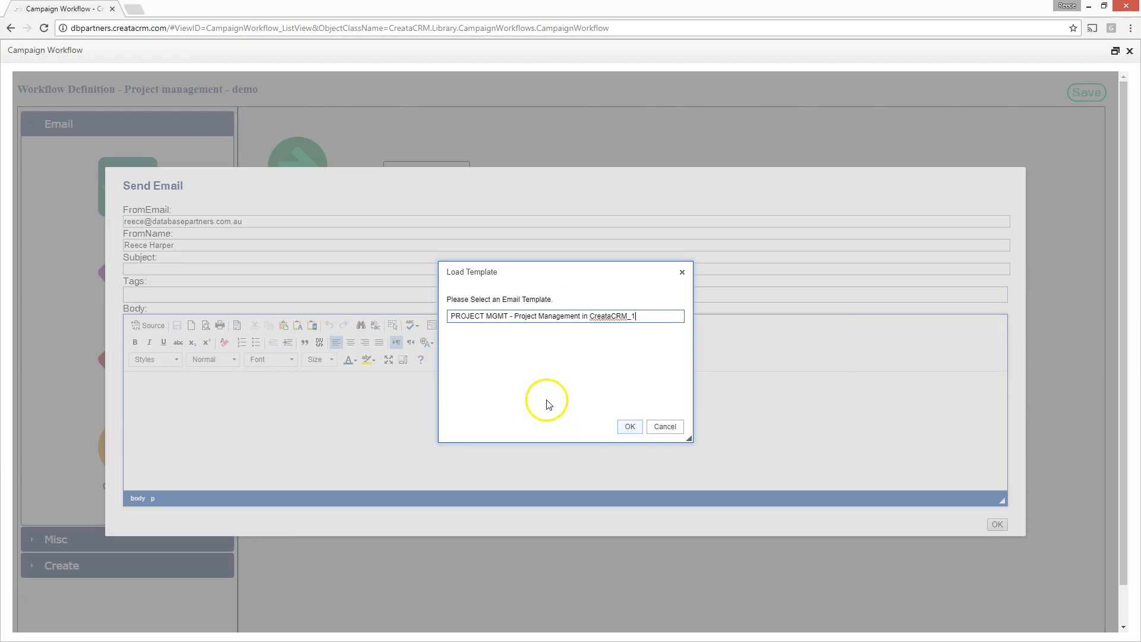
left_click(630, 426)
scroll(681, 456, "down", 10)
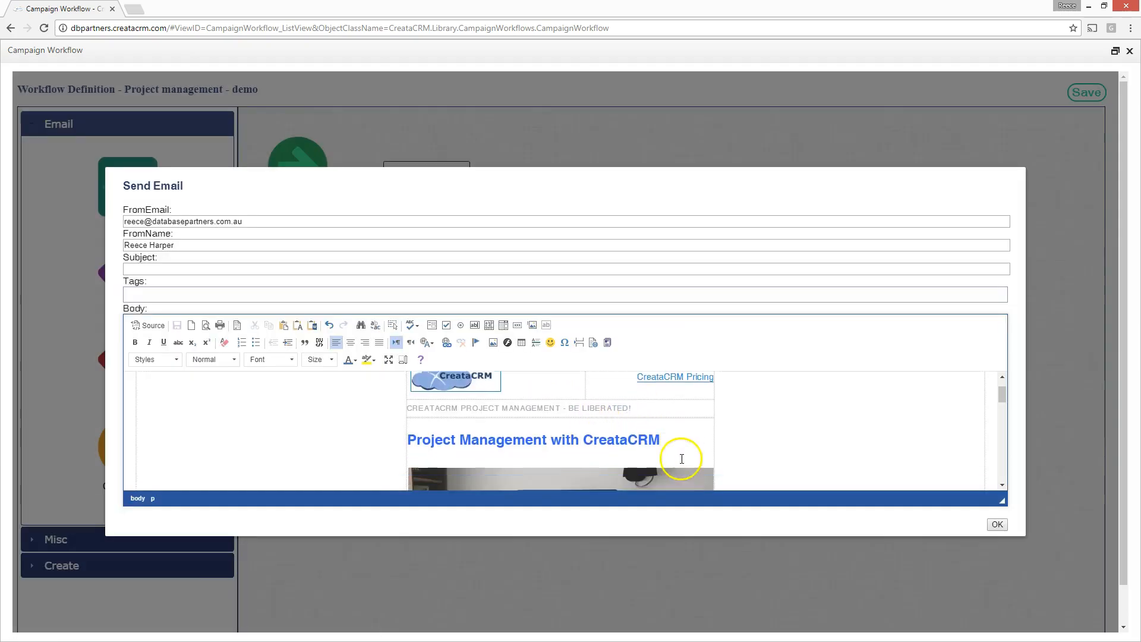
scroll(682, 457, "down", 5)
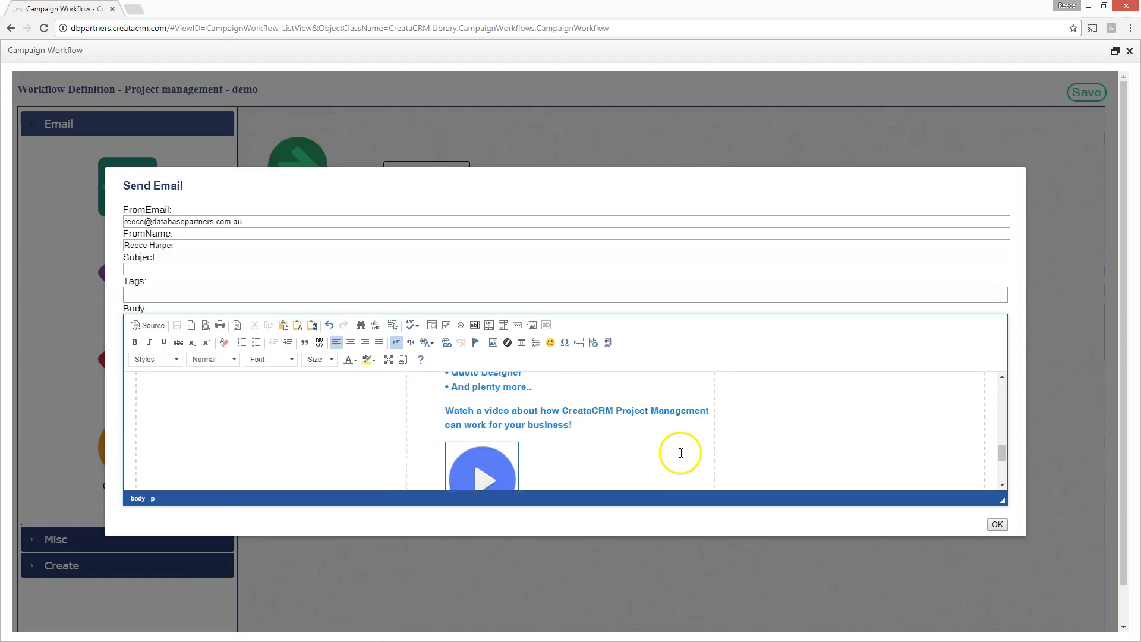
scroll(681, 453, "up", 8)
scroll(681, 451, "up", 4)
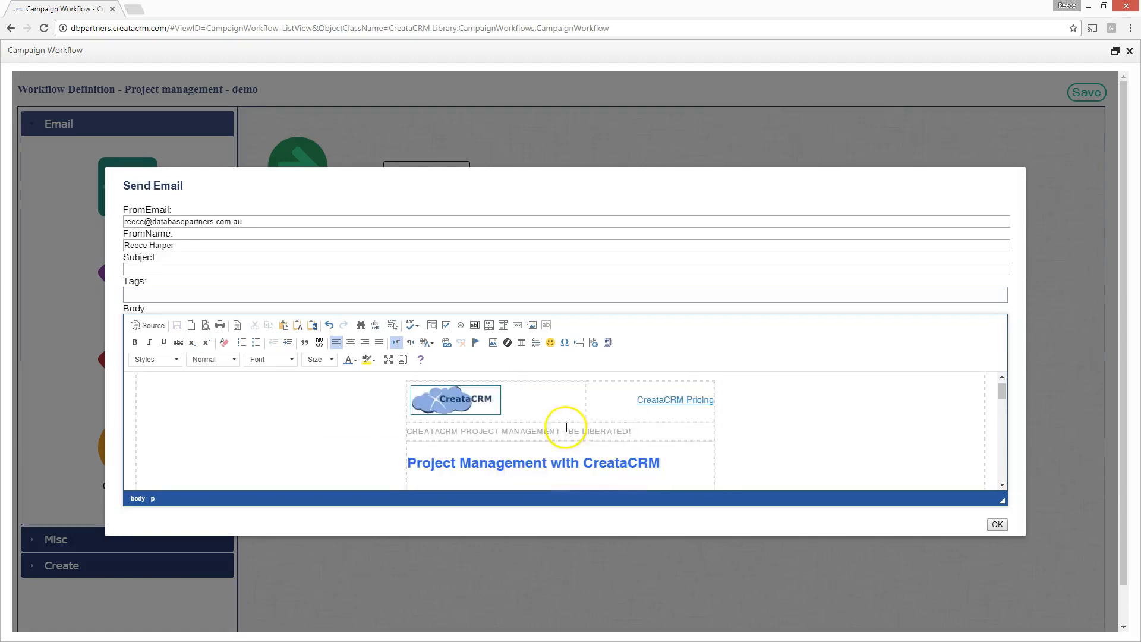
Step: Add the Project Management tag to the first Send Email element and accept its settings
left_click(172, 295)
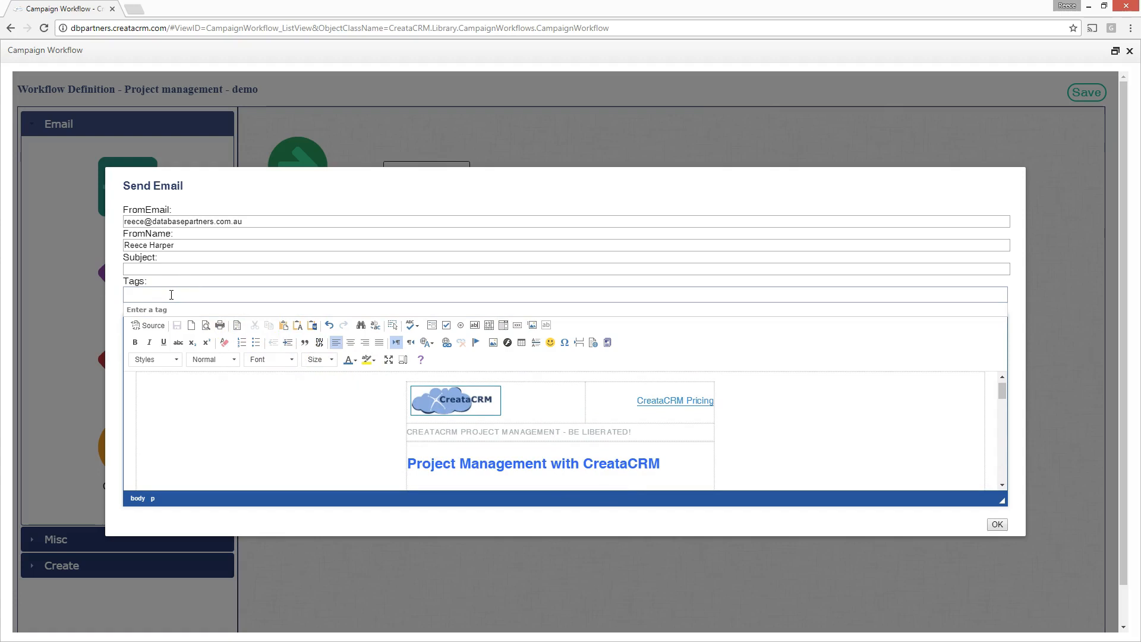
key("Down")
key("Down")
key("Return")
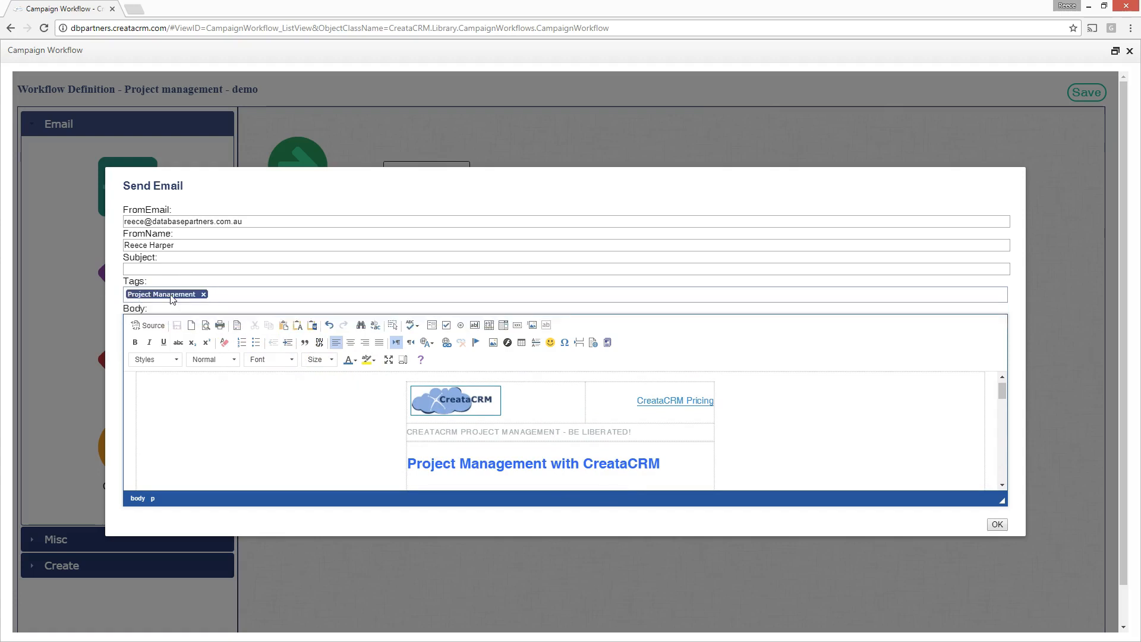
left_click(214, 227)
left_click(996, 525)
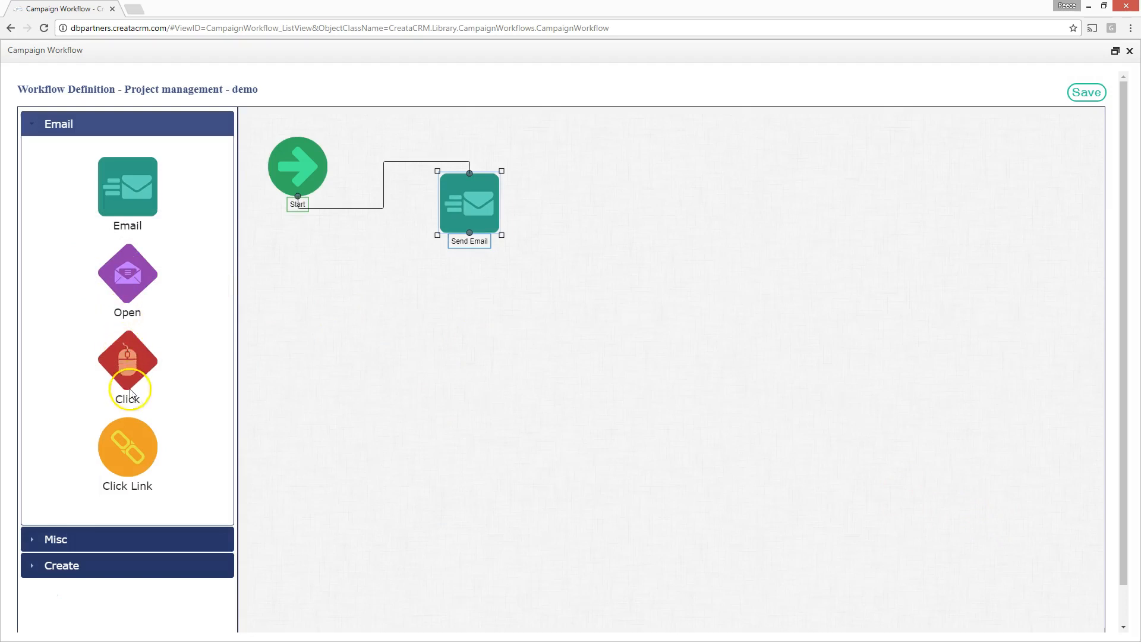
Step: Add a Delay element to the right of Send Email and connect Send Email to it
left_click(144, 539)
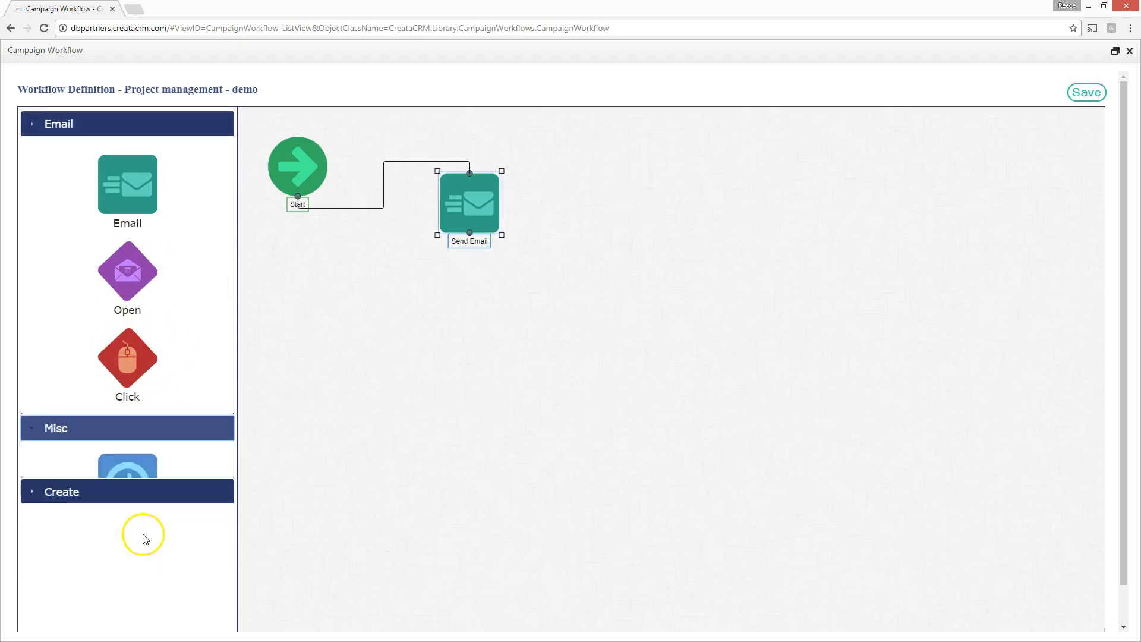
left_click_drag(127, 214, 642, 216)
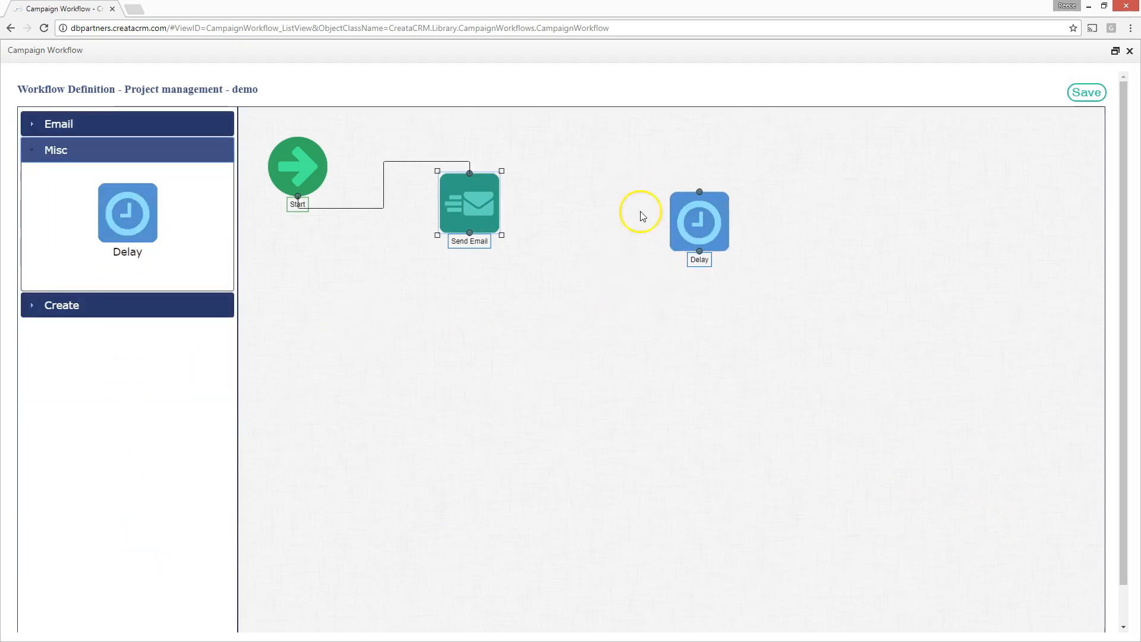
left_click_drag(470, 233, 695, 193)
Step: Set the Delay element's waiting time to 4 days and accept it
double_click(697, 221)
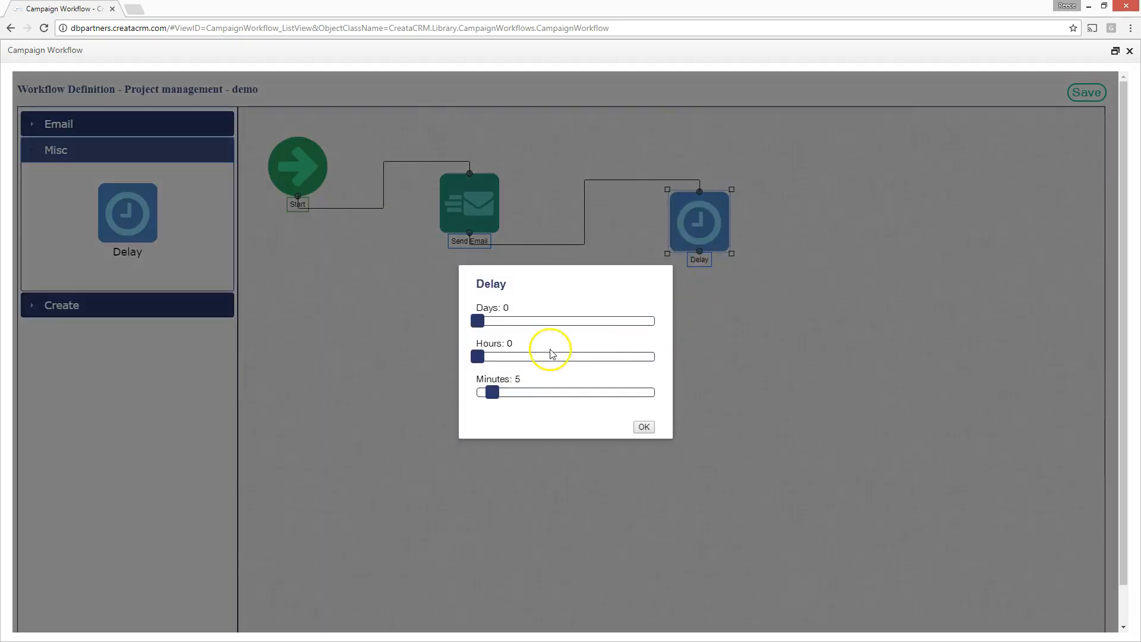
left_click_drag(500, 321, 501, 324)
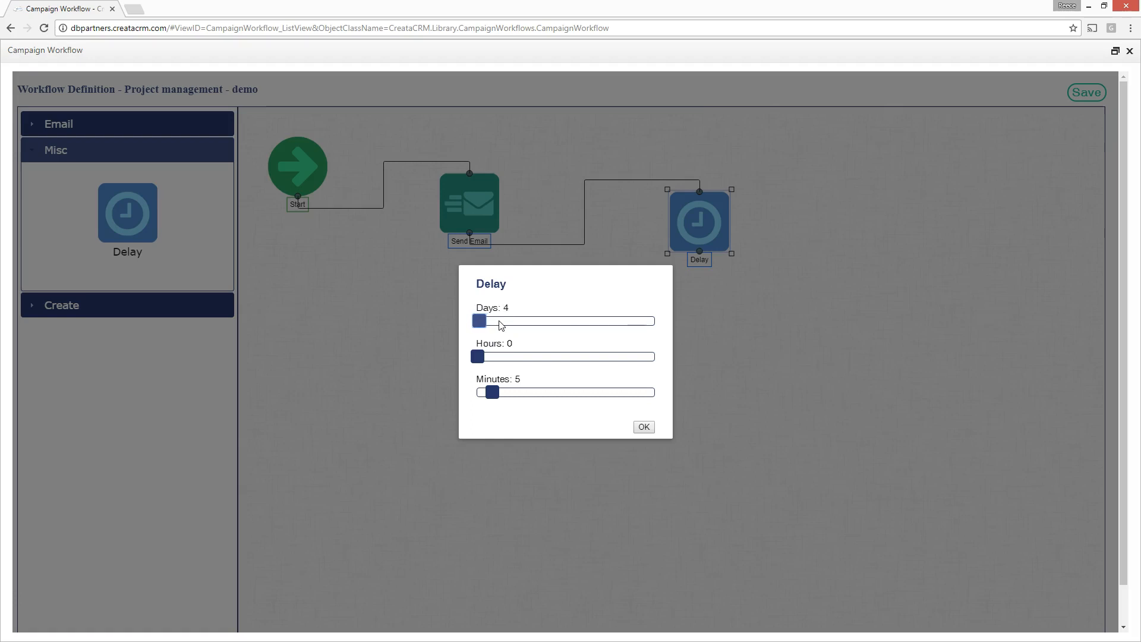
left_click(505, 347)
mouse_move(492, 392)
left_mouse_down()
mouse_move(508, 395)
mouse_move(492, 396)
left_mouse_up()
left_click(643, 426)
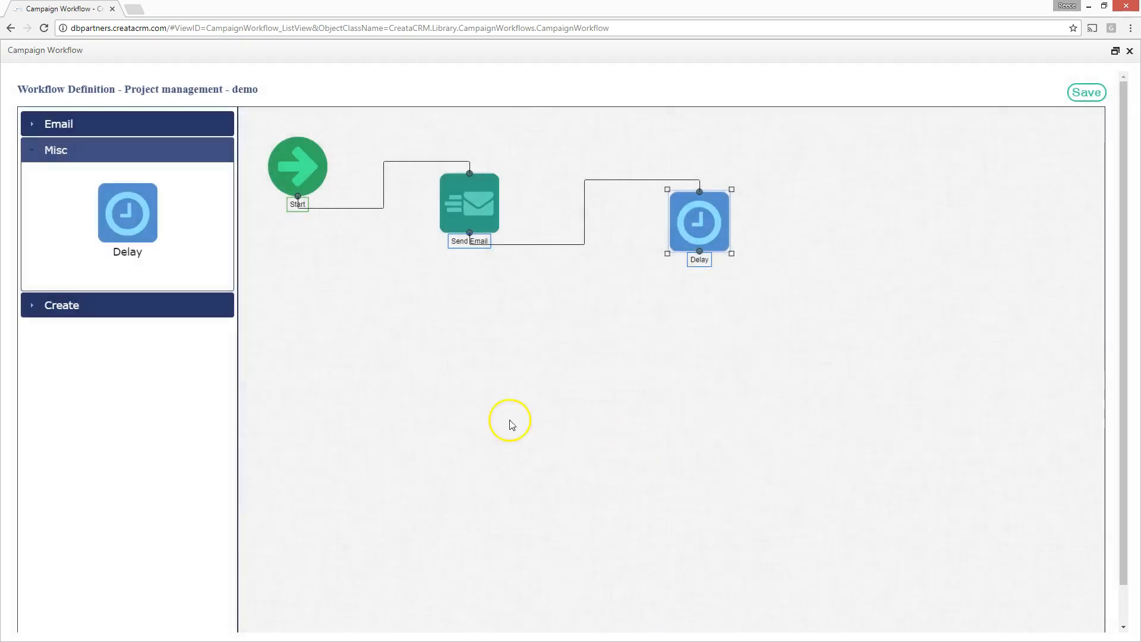
Step: Add a second Email element to the right of the Delay and connect the Delay to it
left_click(127, 126)
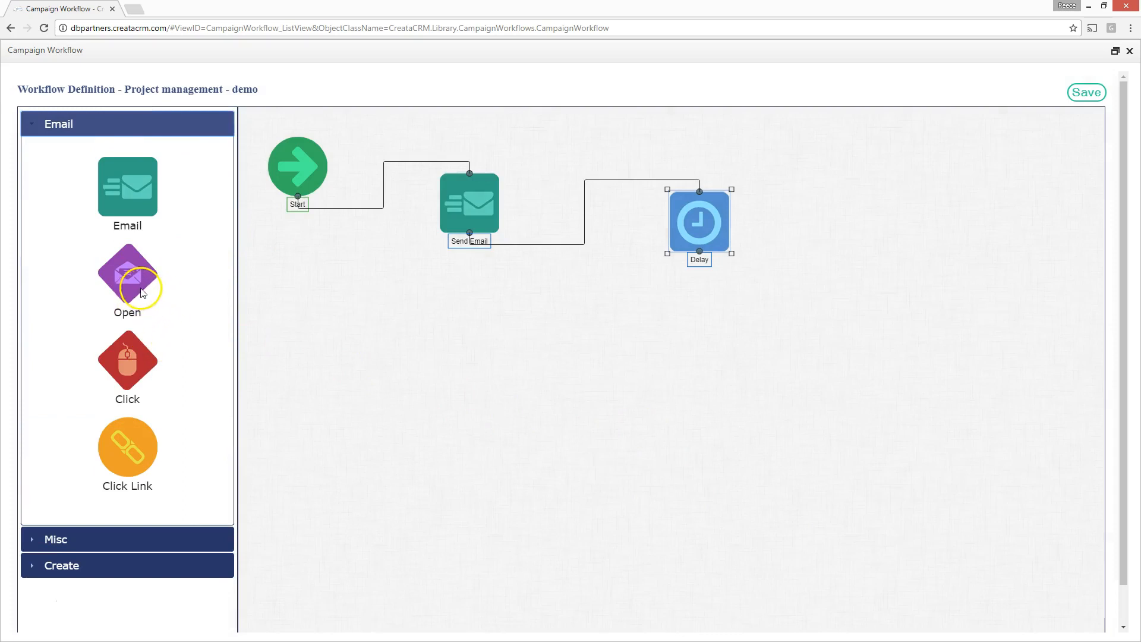
left_click_drag(137, 248, 896, 216)
left_click_drag(699, 252, 928, 219)
Step: Load the "PROJECT MGMT - Project Management in CreataCRM_2" template into the second Send Email element's body
double_click(929, 253)
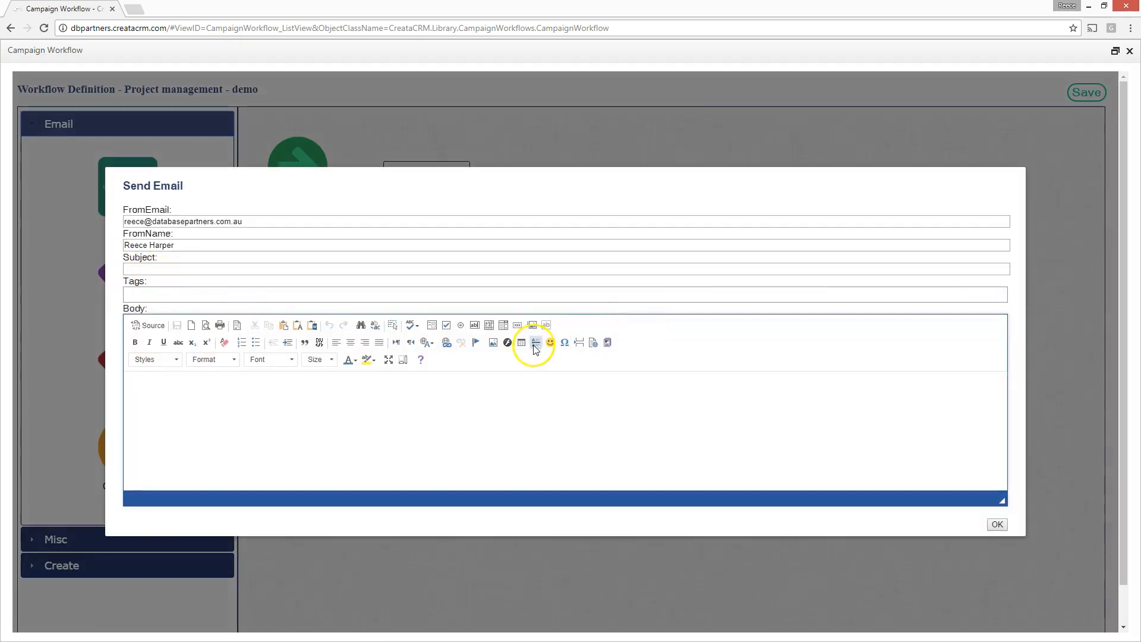
left_click(607, 342)
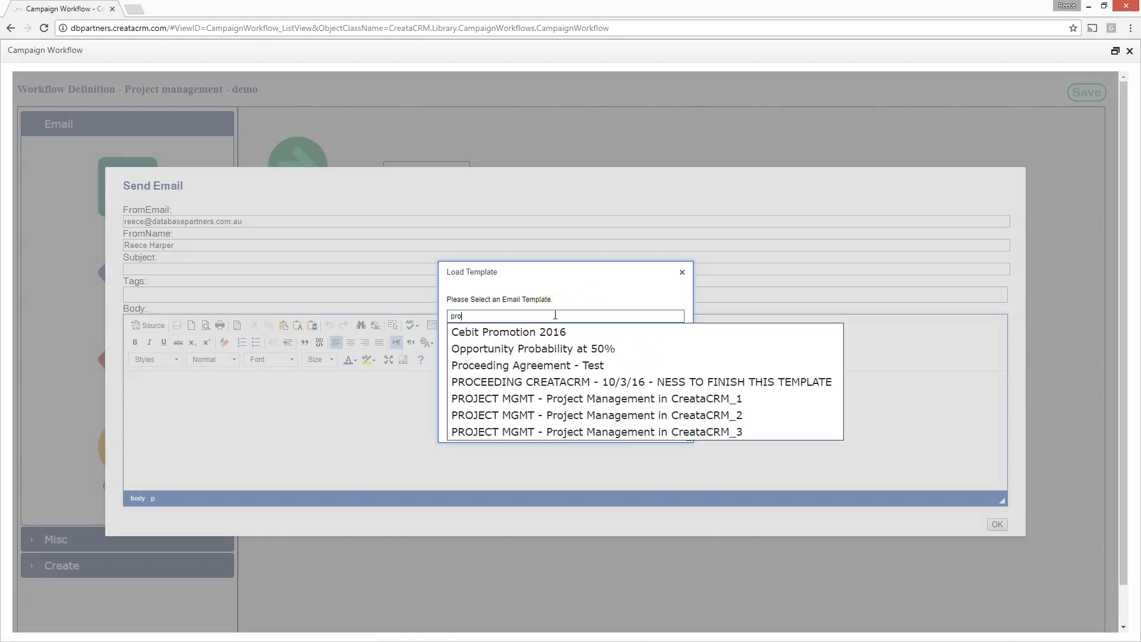
left_click(585, 415)
left_click(630, 426)
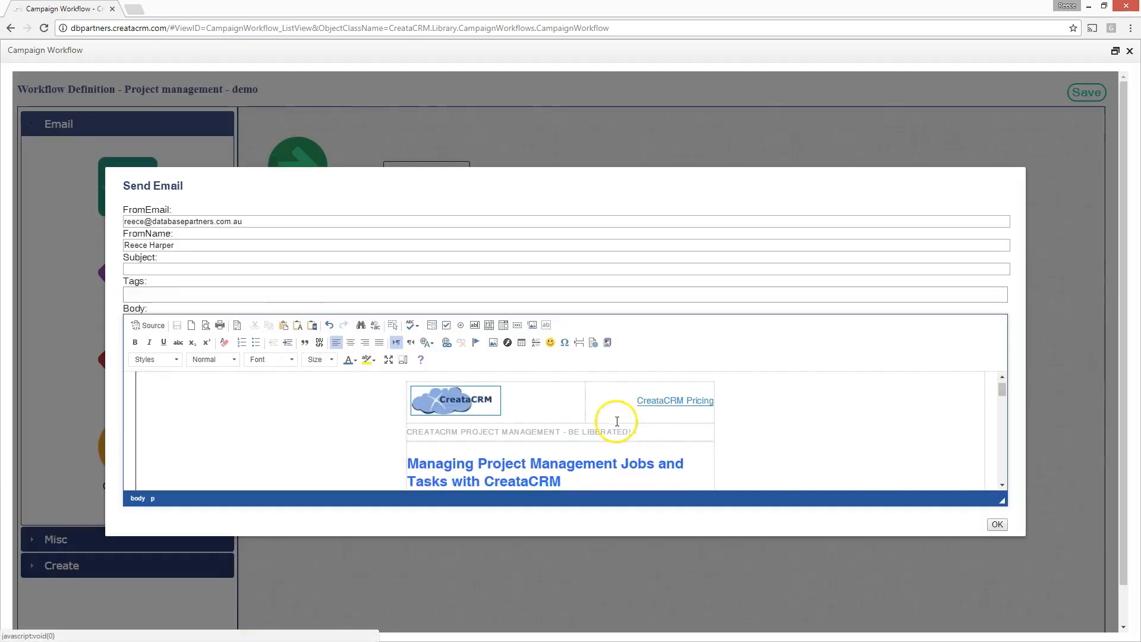
Step: Tag the second Send Email element with Project Management and accept its settings
left_click(185, 294)
type("pro")
key("Down")
key("Return")
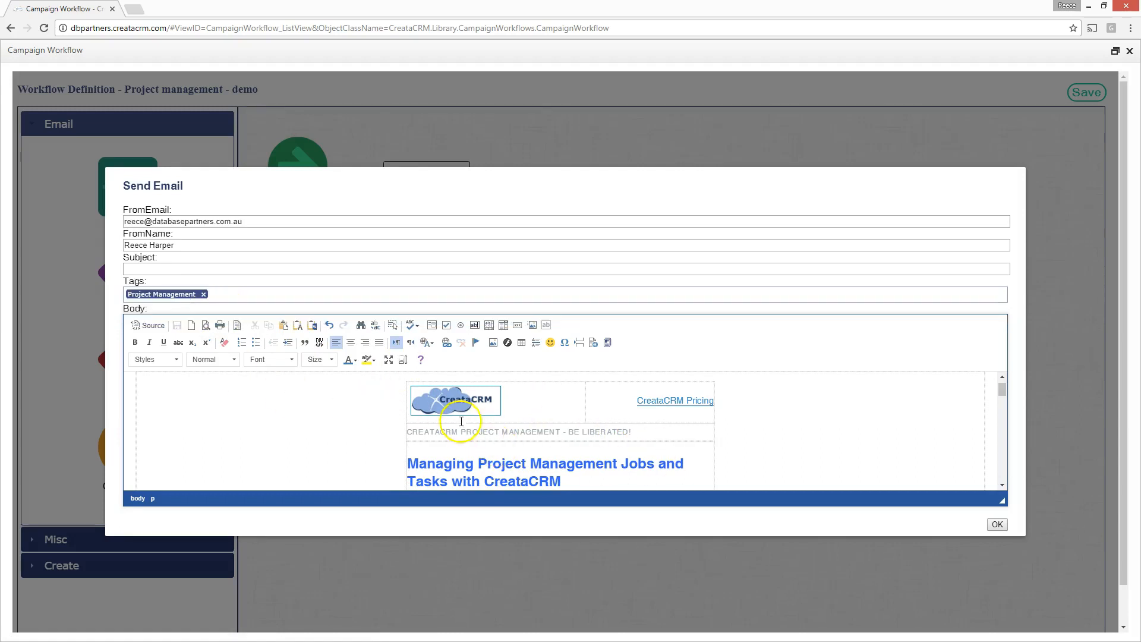
left_click(997, 524)
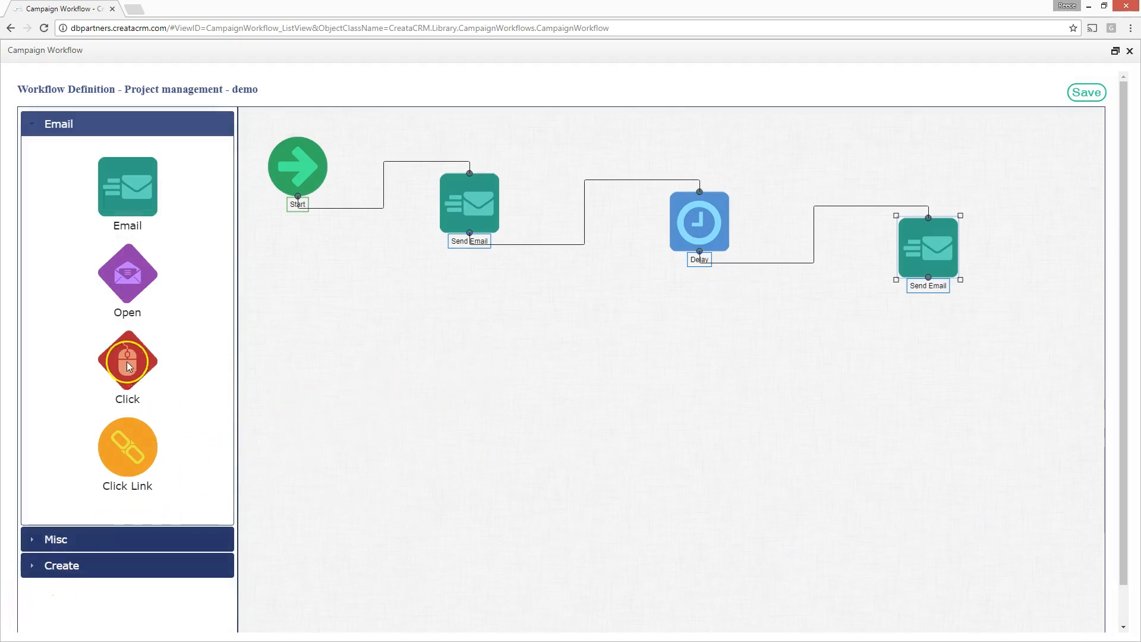
Step: Add an Open element below the second Send Email and connect the email to it
left_click_drag(122, 277, 949, 366)
left_click_drag(928, 278, 983, 375)
Step: Set the Open element to 4 or more opens for the Project Management tag, and check the second Send Email's settings
double_click(982, 397)
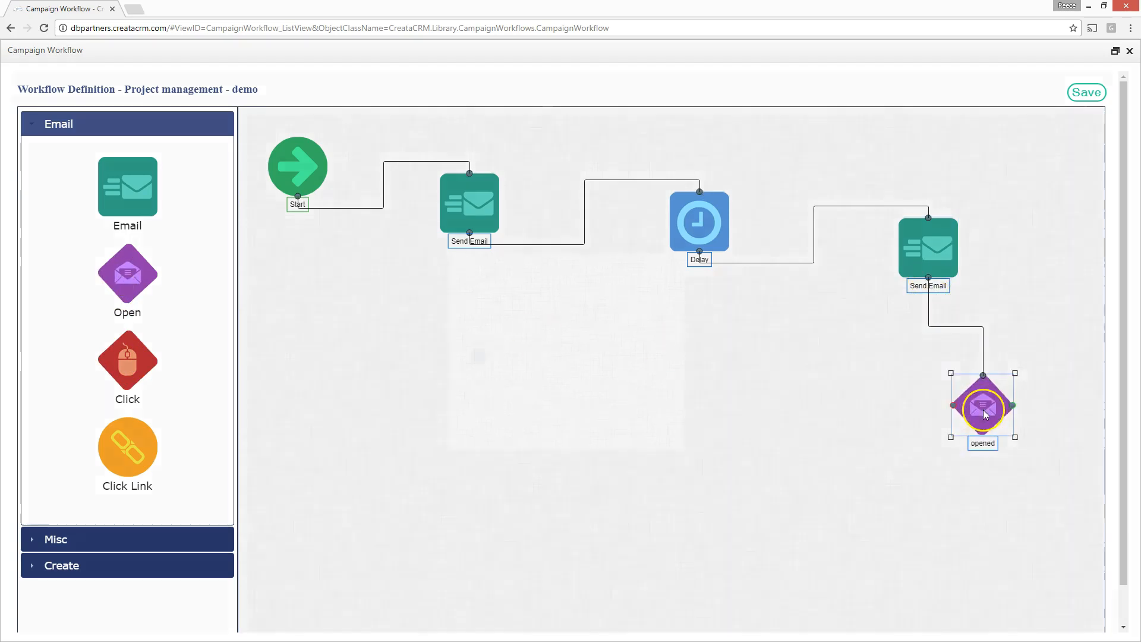
left_click(508, 393)
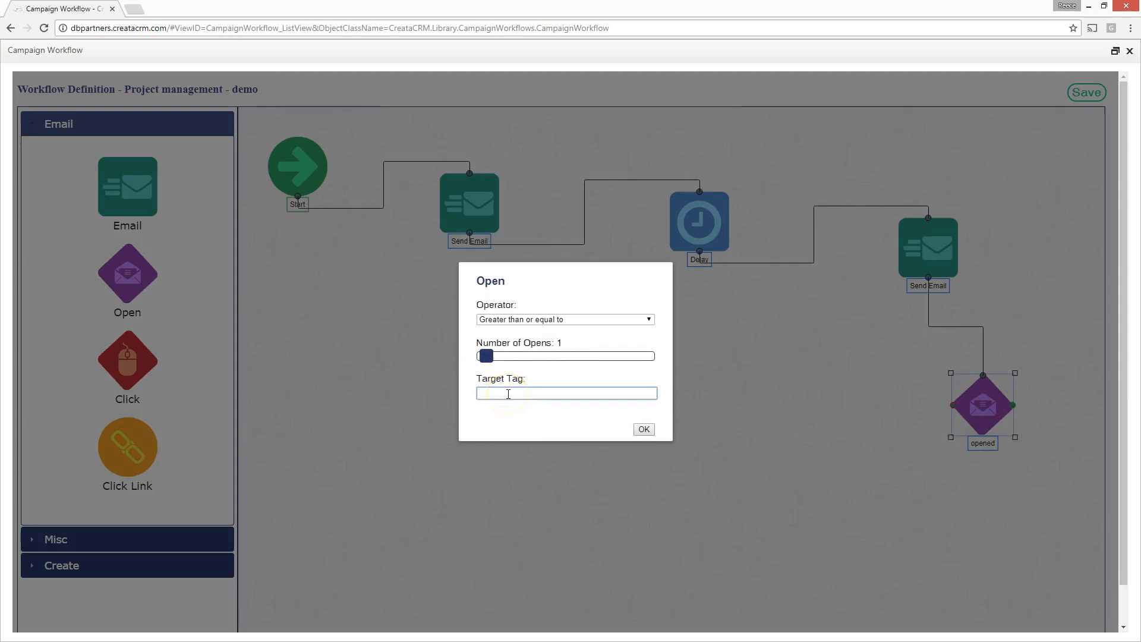
type("pro")
key("Down")
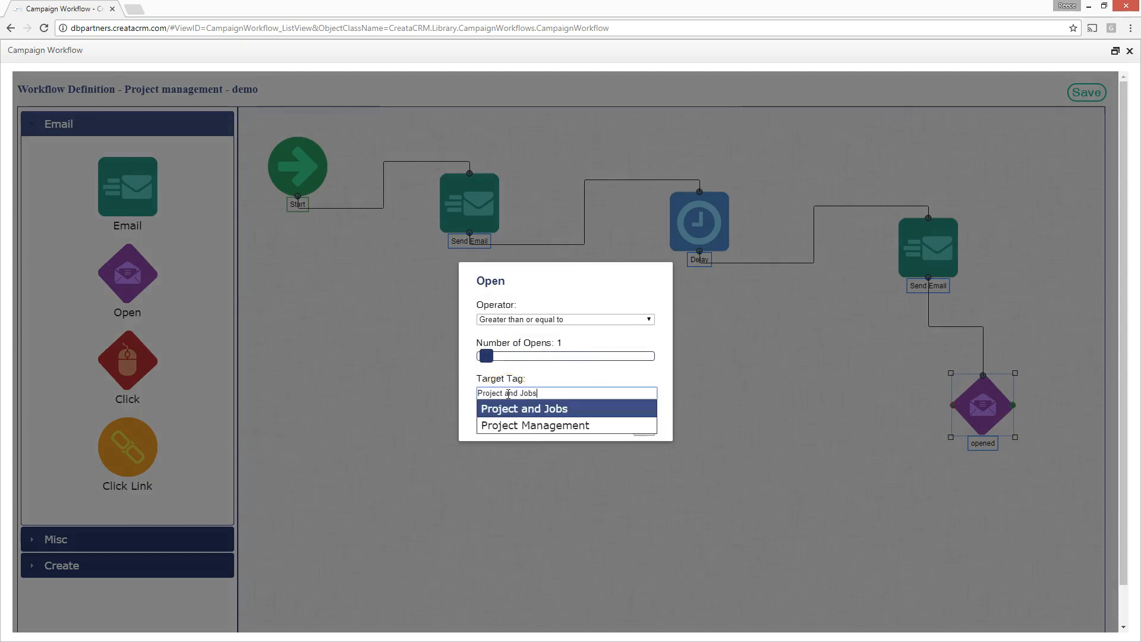
key("Down")
key("Return")
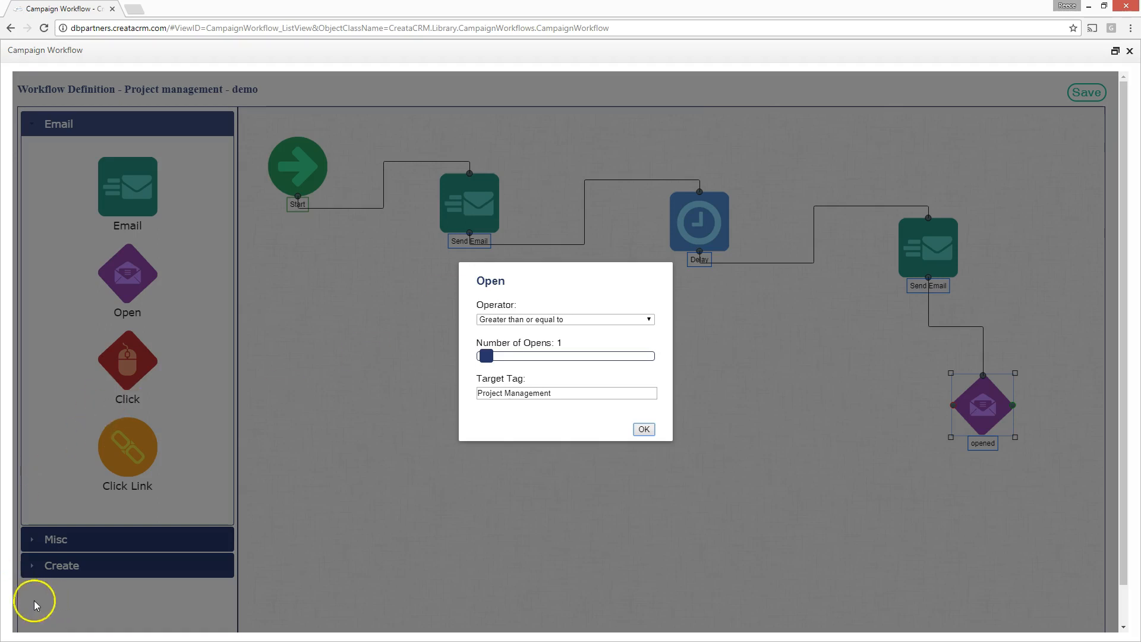
left_click(513, 355)
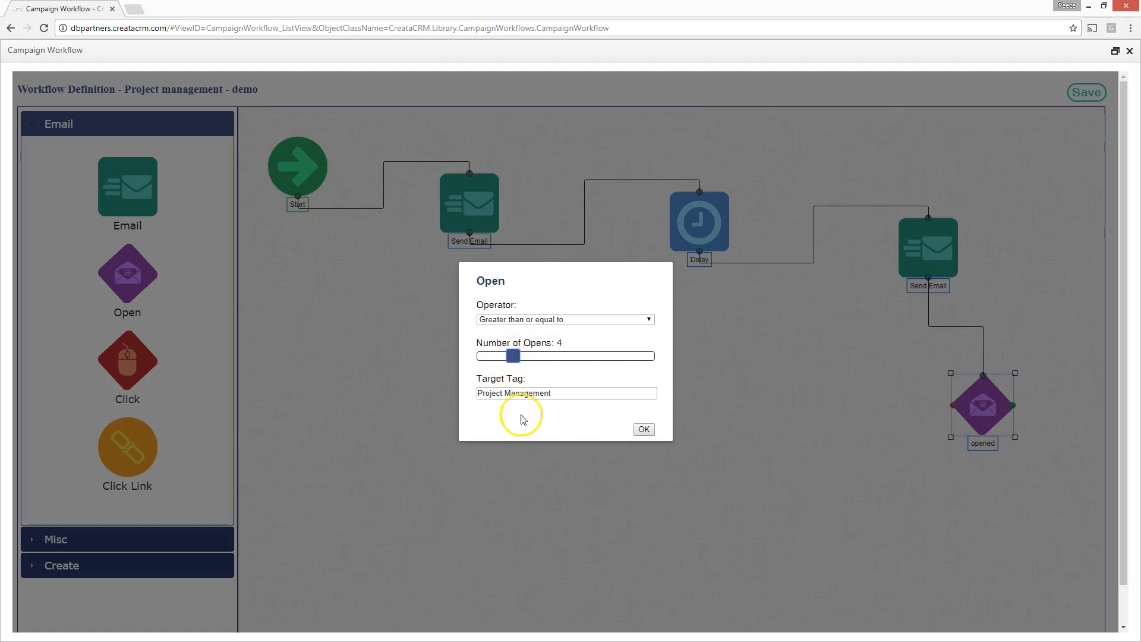
left_click(643, 429)
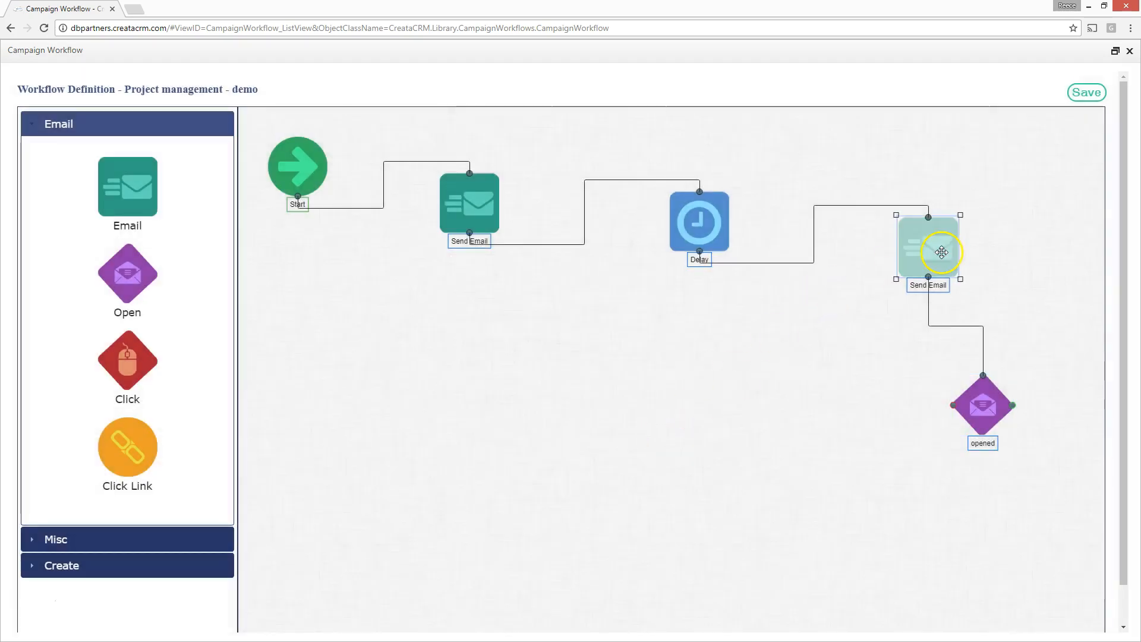
double_click(934, 255)
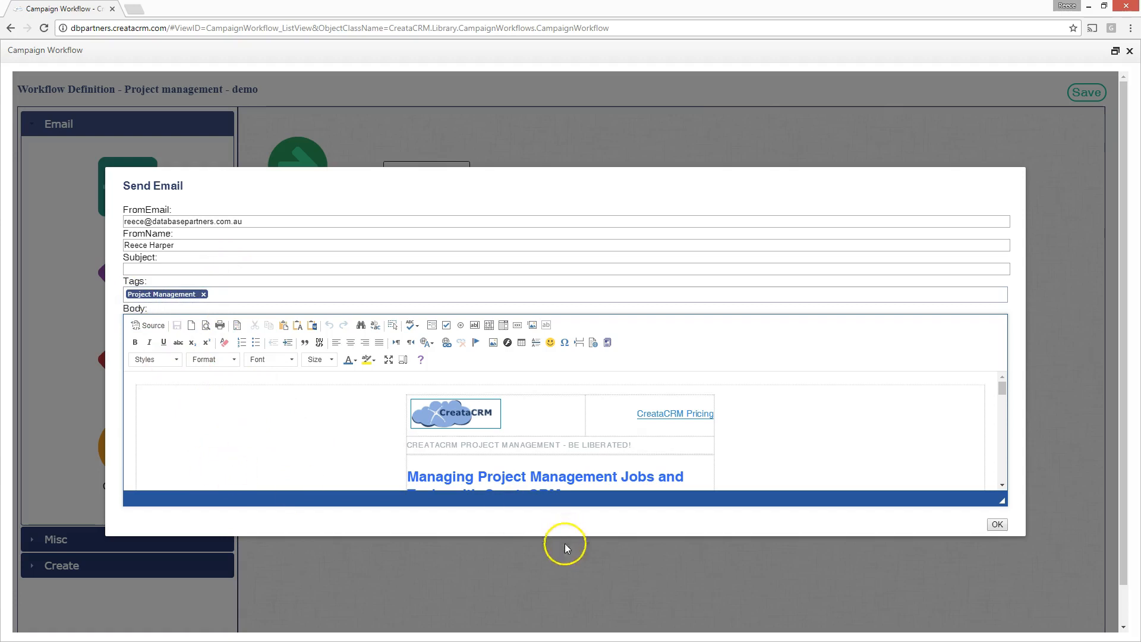
left_click(998, 524)
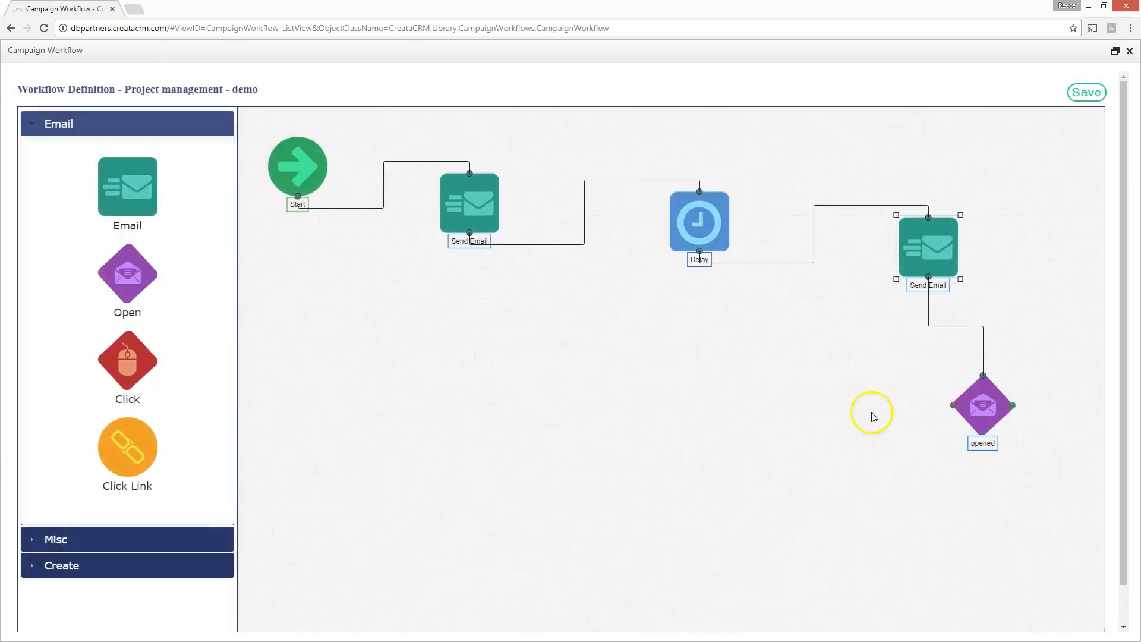
Step: Move the Open element below the Delay, add a third Email element to its right, and connect the Open element's green output to it
left_click_drag(982, 403, 640, 403)
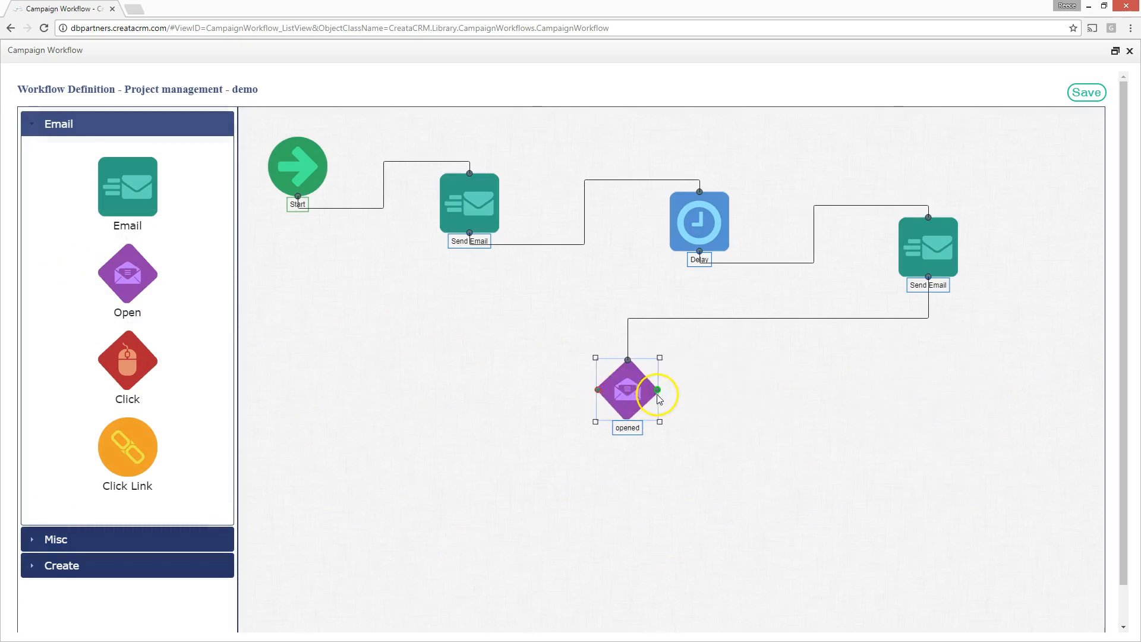
left_click_drag(135, 196, 943, 416)
left_click_drag(838, 392, 886, 397)
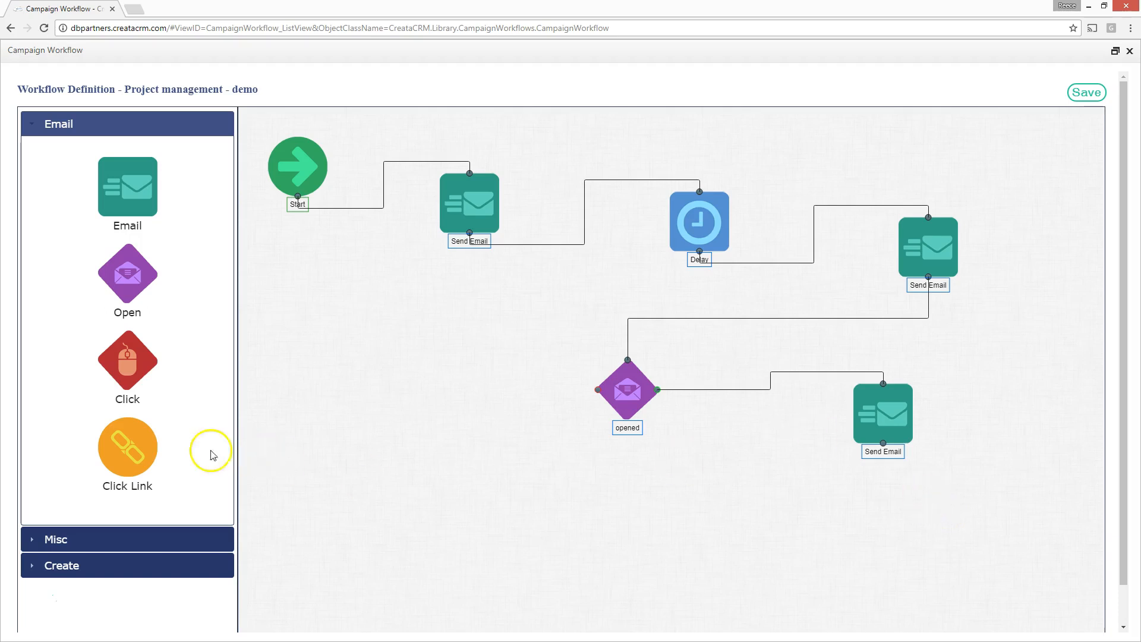
Step: Try a Click Link element on the canvas, view its target link and tag settings, and remove it
left_click_drag(127, 448, 331, 458)
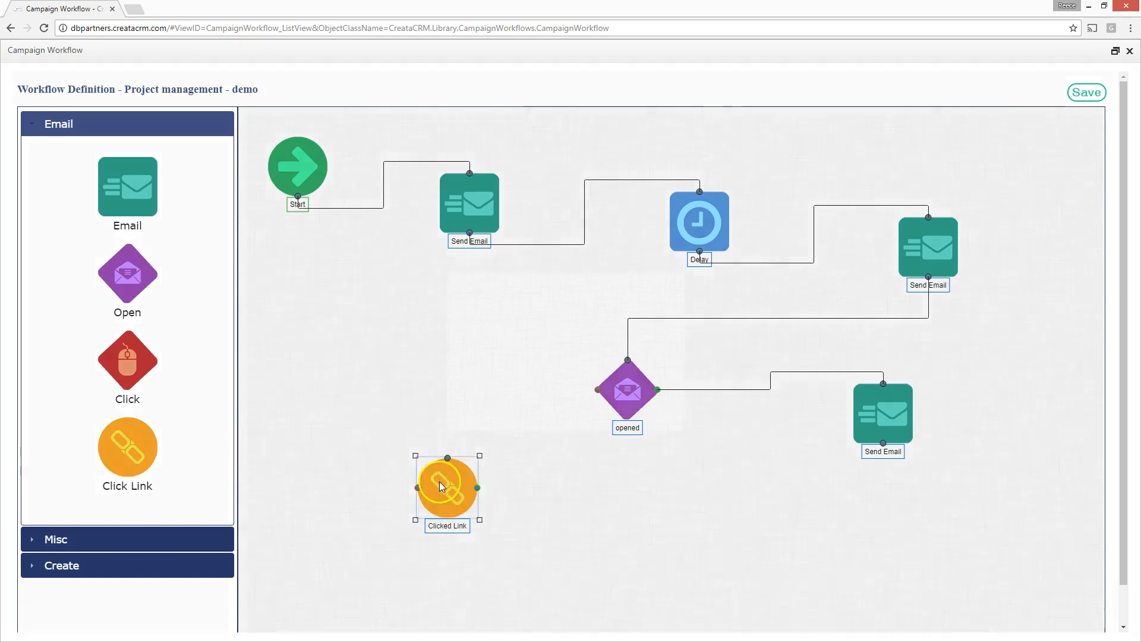
double_click(440, 481)
left_click(502, 336)
left_click(504, 337)
left_click(505, 377)
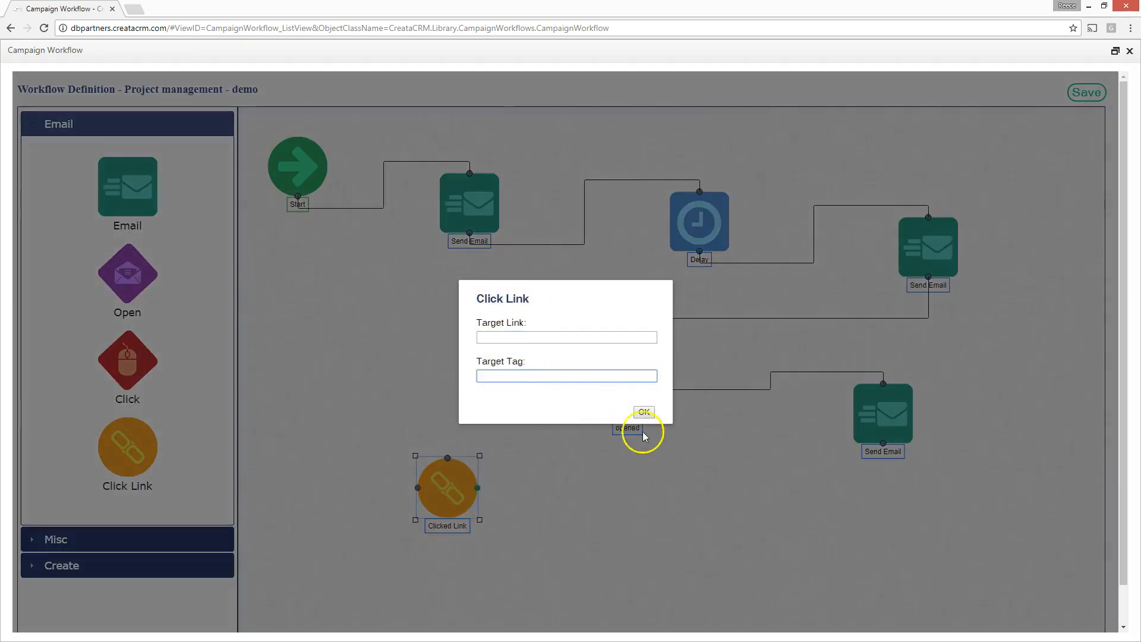
left_click(642, 413)
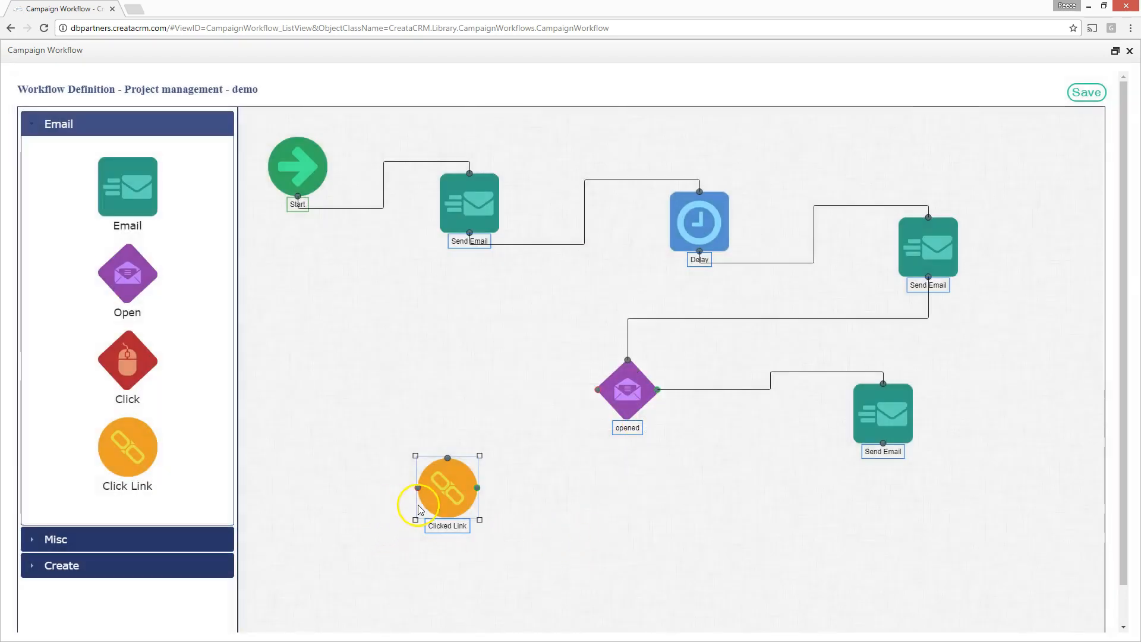
key("Delete")
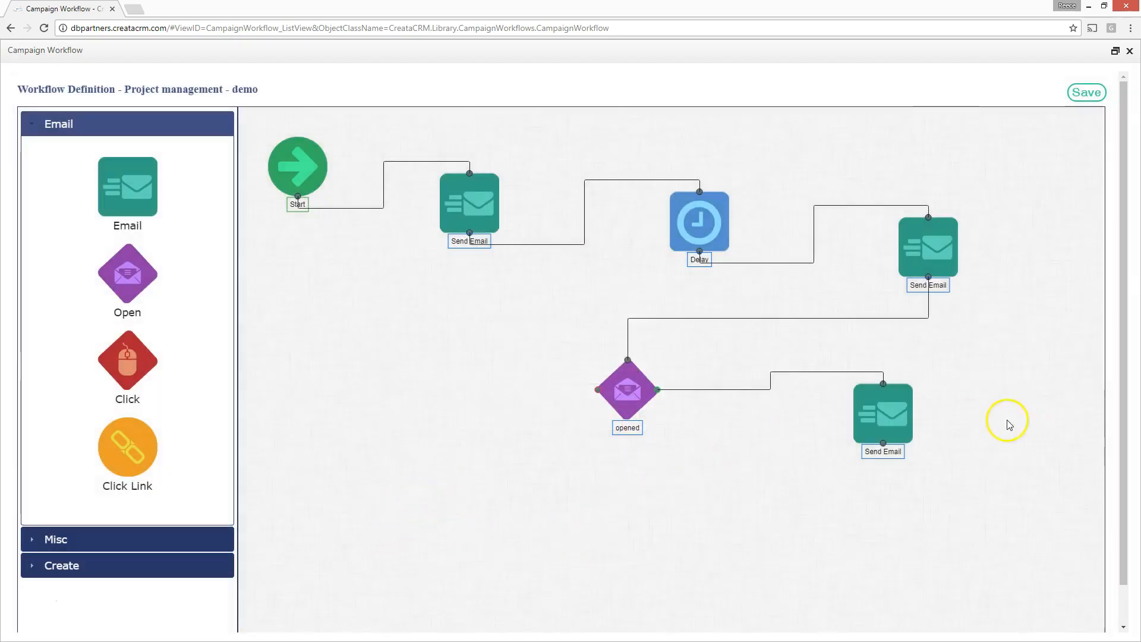
Step: Delete the third Send Email element and the Open element from the workflow canvas
left_click(905, 428)
key("Delete")
left_click(619, 395)
key("Delete")
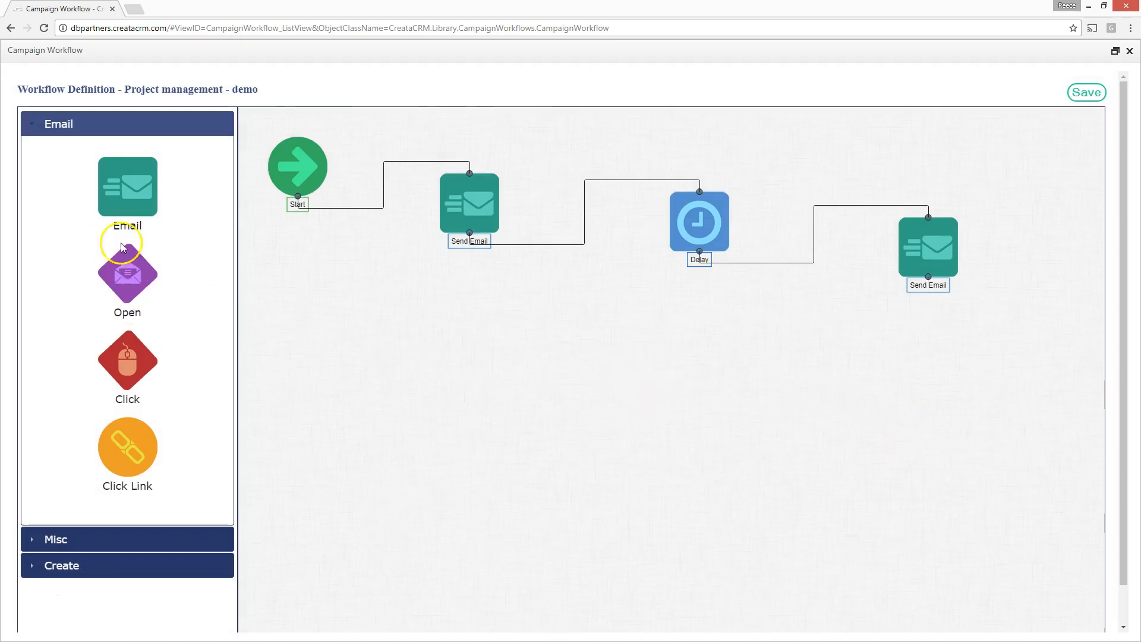
Step: Add a Delay element below the second Send Email and try to connect the email to it
left_click(120, 535)
left_click_drag(127, 214, 1004, 417)
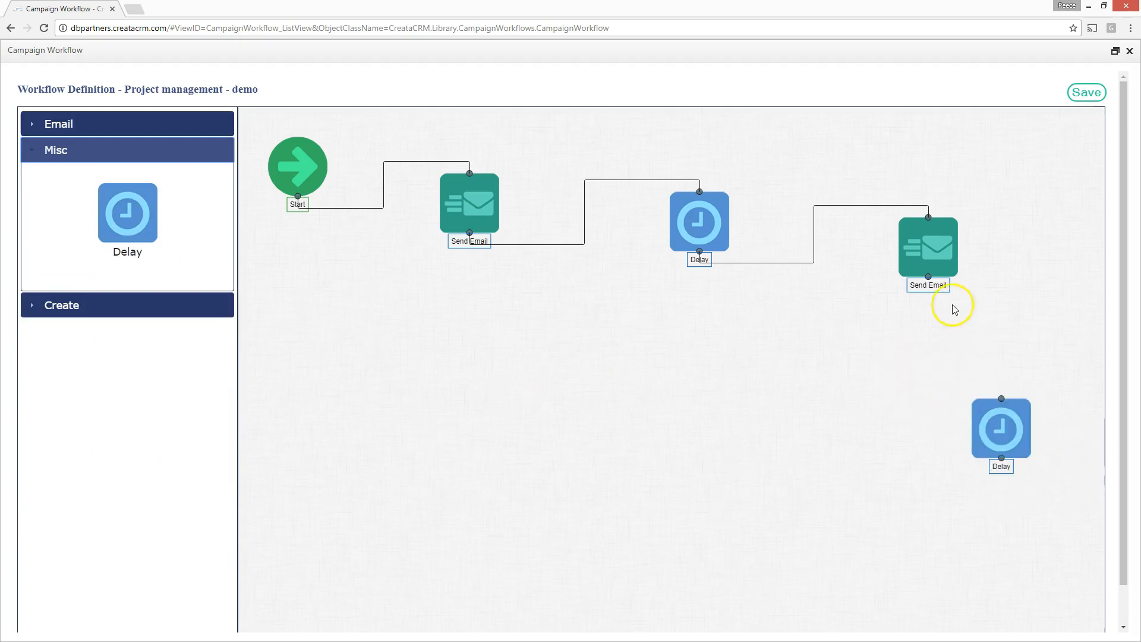
left_click_drag(928, 277, 1001, 398)
Step: Set the new Delay element to 3 days and connect the second Send Email to it
double_click(1019, 434)
left_click_drag(479, 322, 490, 335)
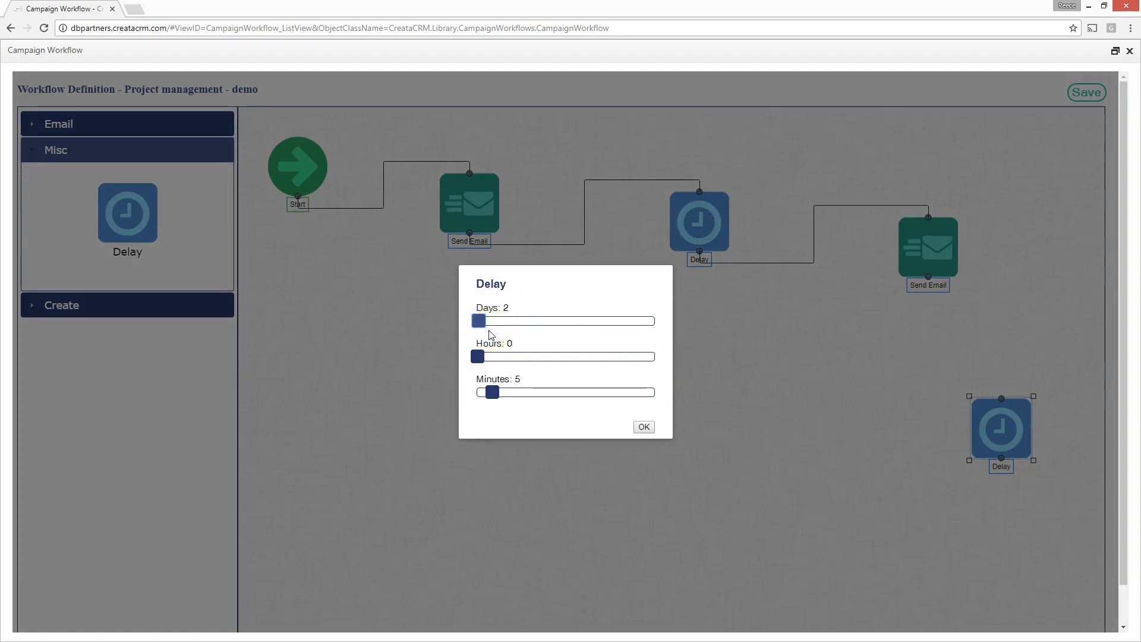
key("Right")
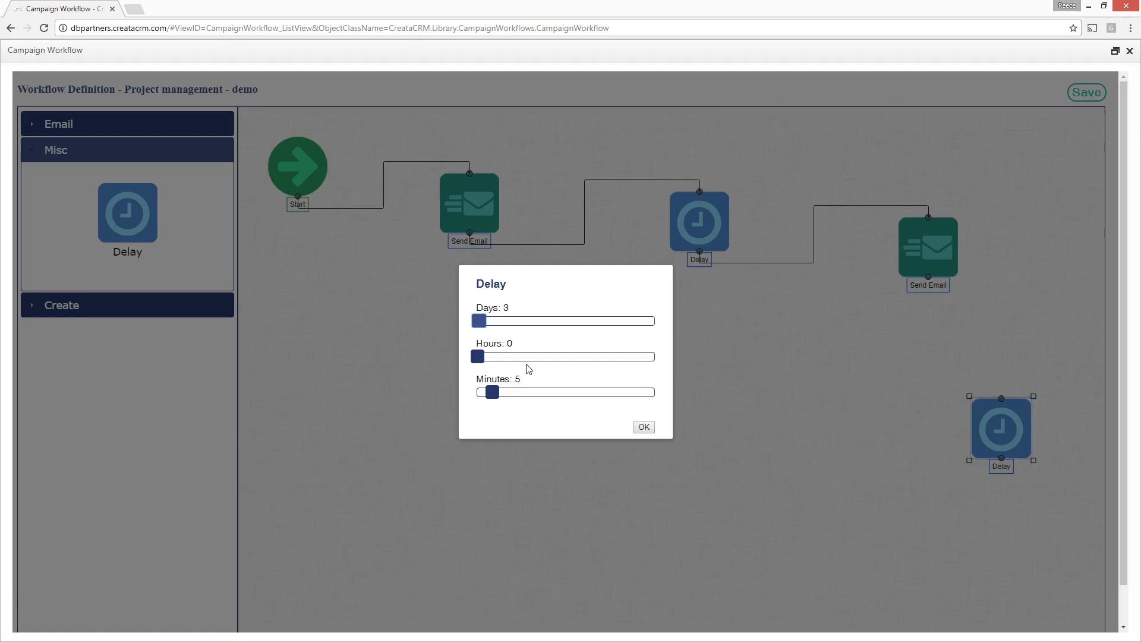
left_click(531, 391)
left_click(643, 427)
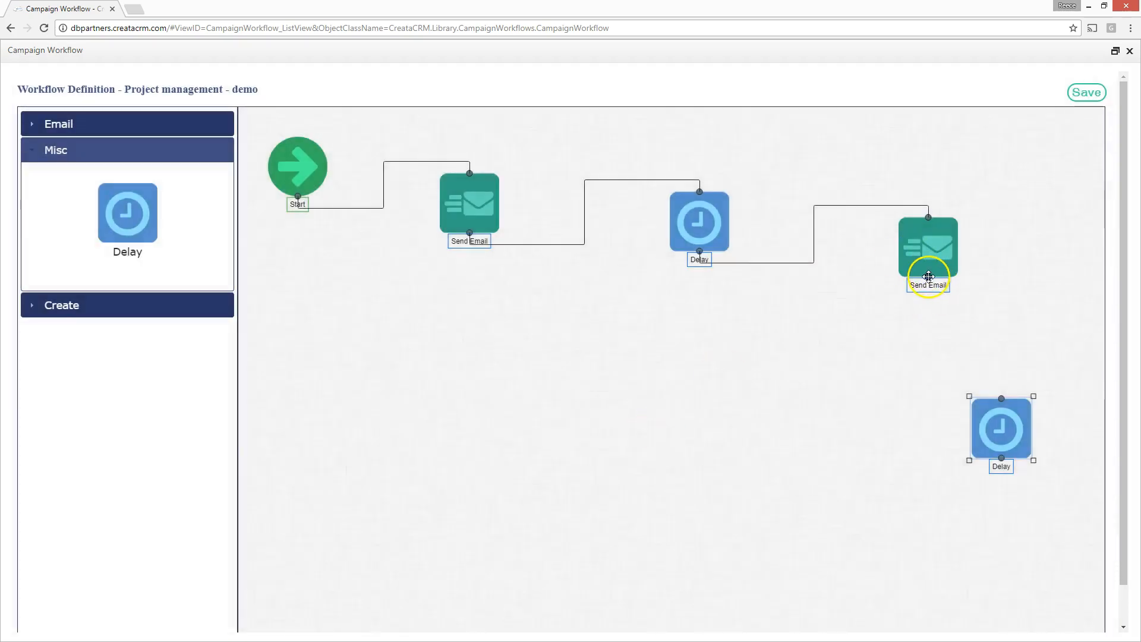
left_click_drag(928, 277, 924, 403)
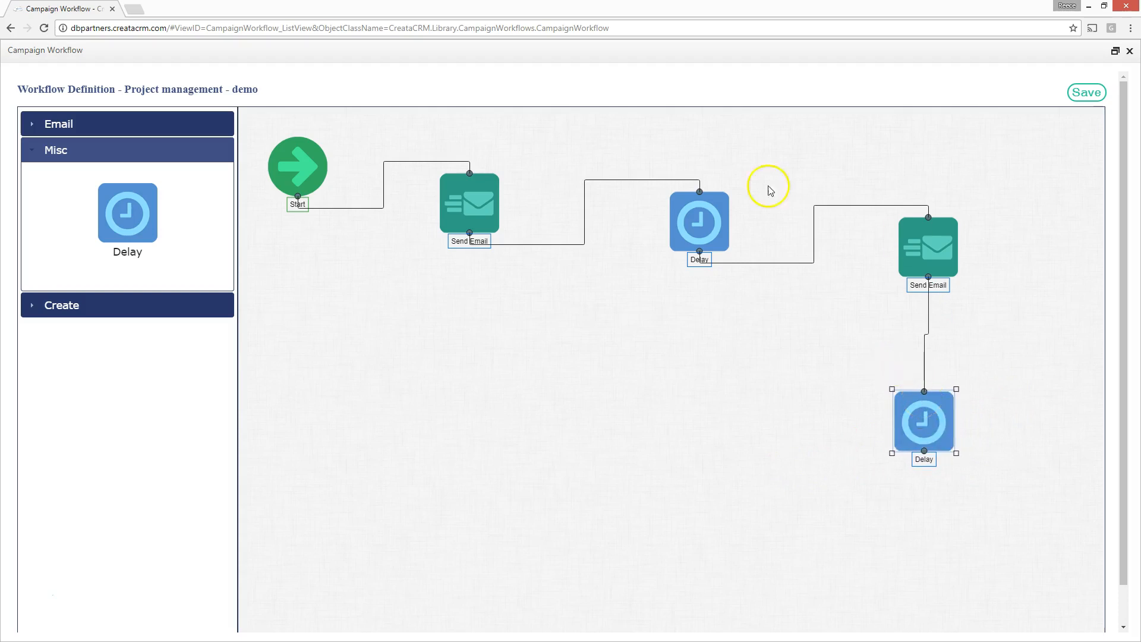
Step: Add a third Email element below the second Delay and connect the Delay to it
left_click(168, 122)
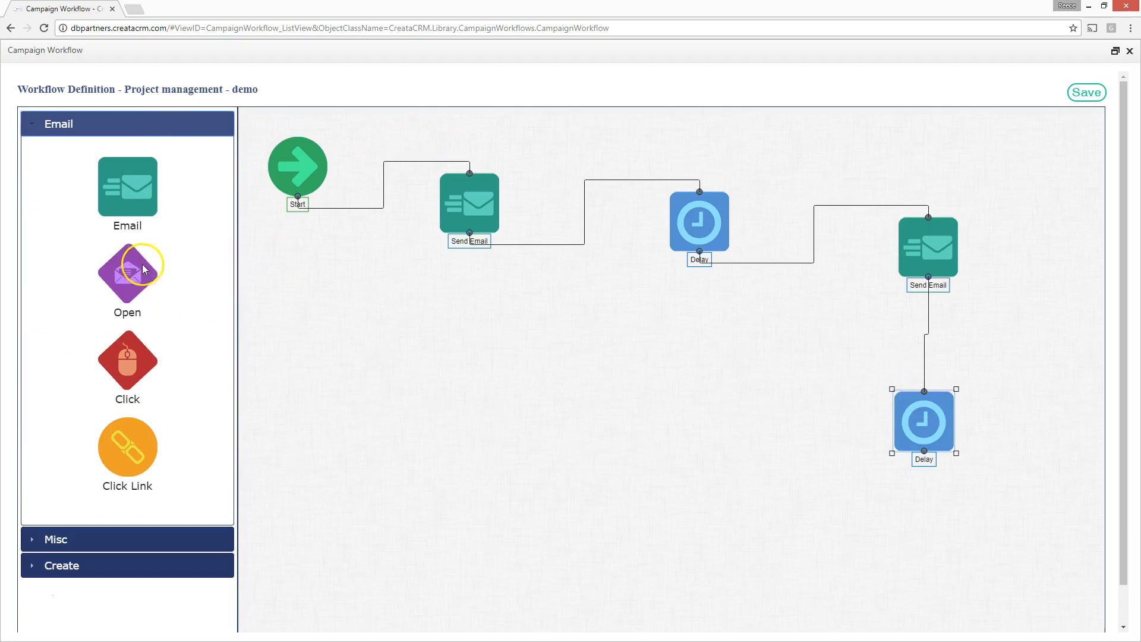
left_click_drag(115, 190, 423, 428)
left_click_drag(516, 481, 873, 549)
left_click_drag(925, 439, 865, 542)
Step: Load the email template "PROJECT MGMT - Project Management in CreataCRM_3" into the third Send Email element's body
double_click(864, 544)
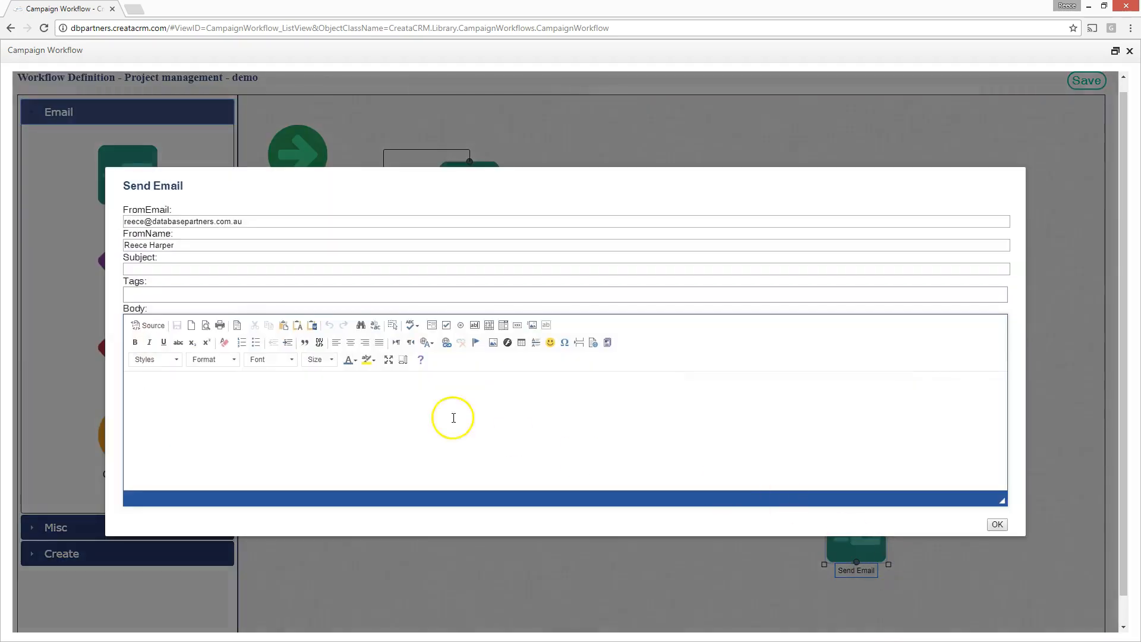
left_click(158, 295)
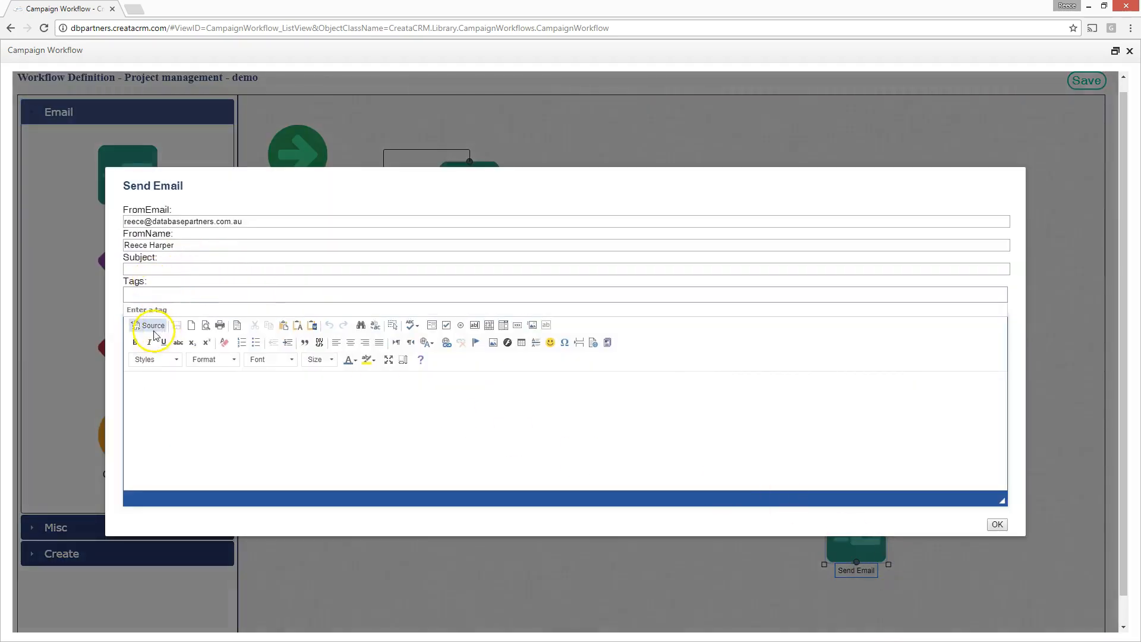
left_click(279, 419)
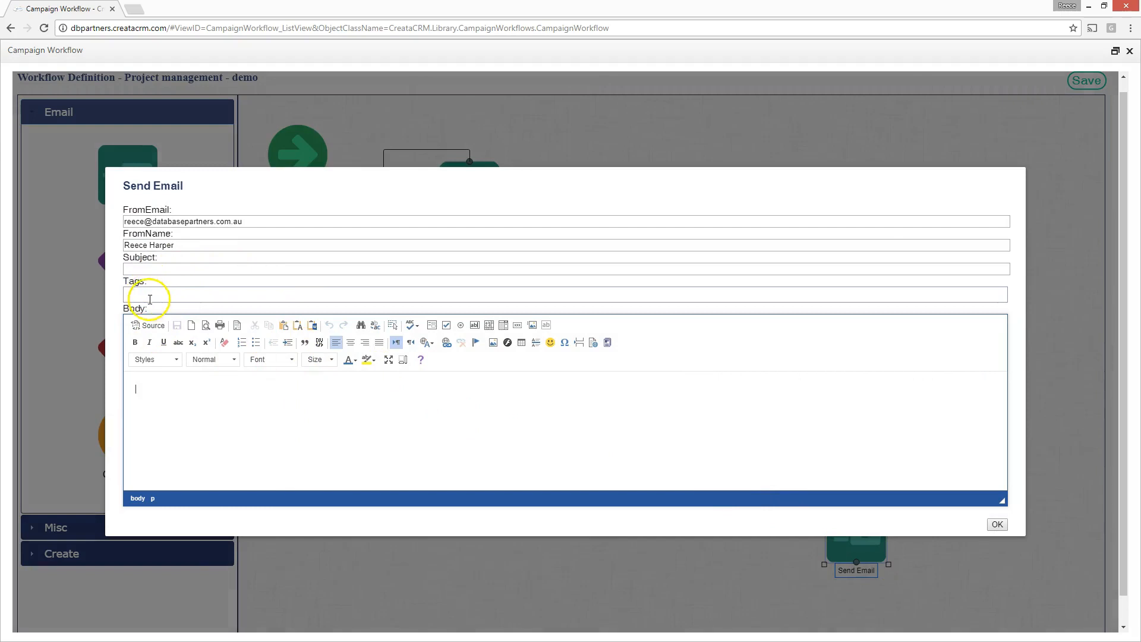
left_click(607, 342)
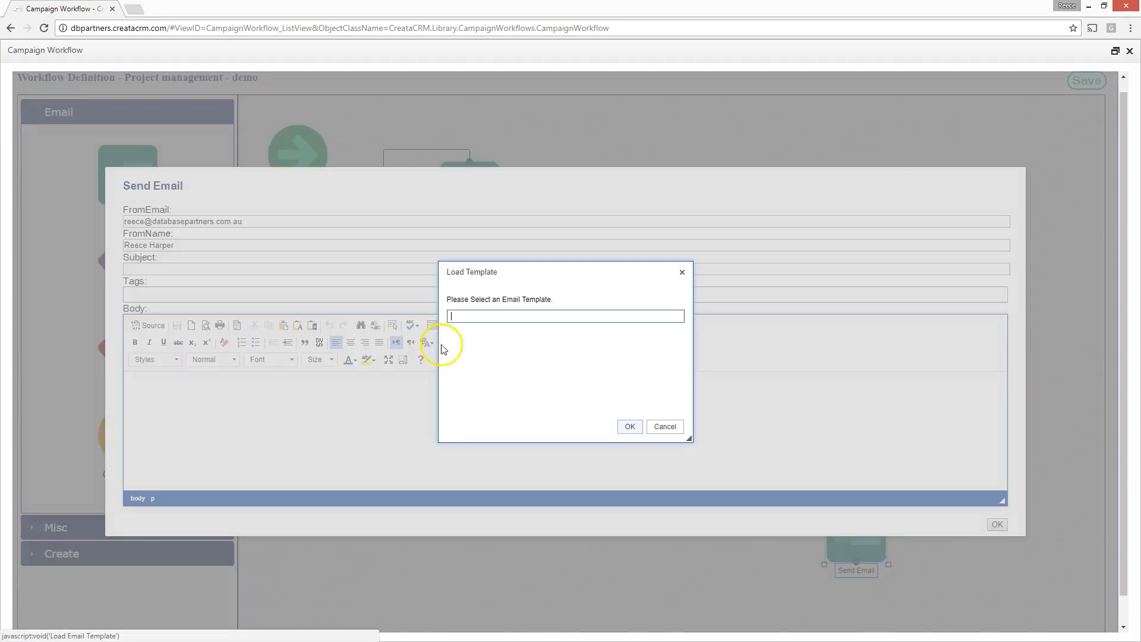
type("p")
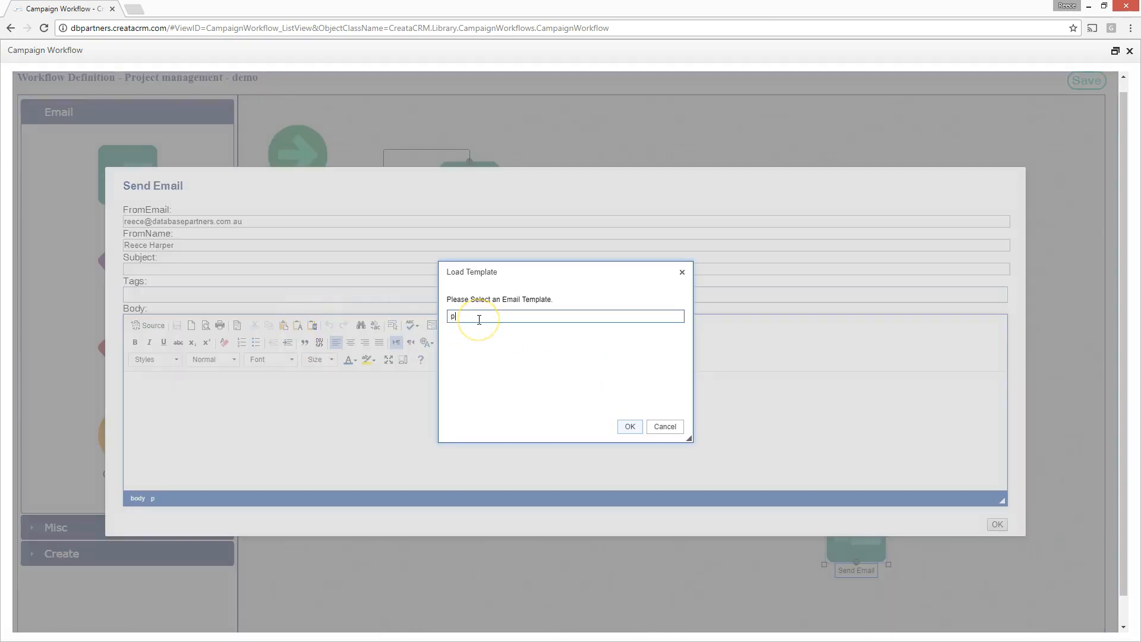
type("roj")
key("Down")
key("Down")
key("Down")
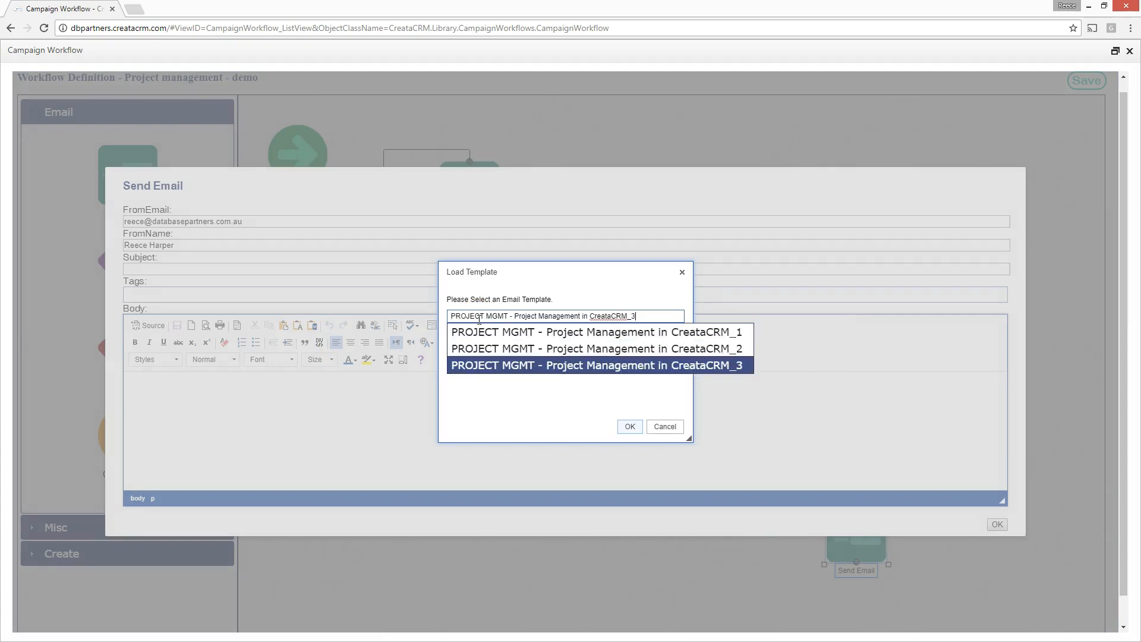
key("Return")
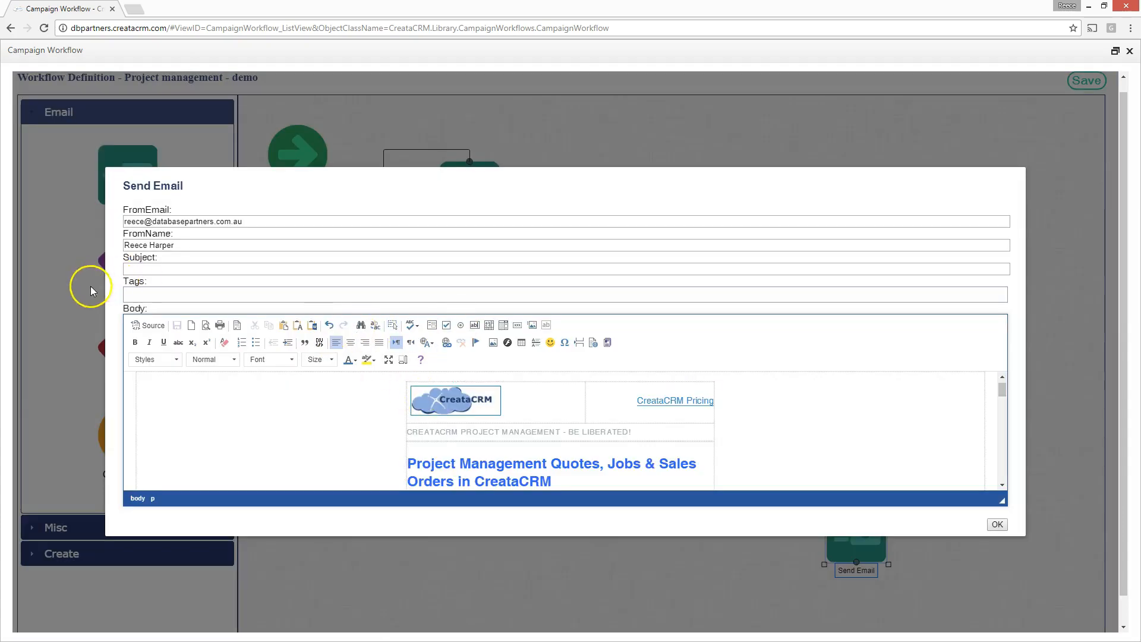
Step: Tag the third Send Email element with Project Management and accept its settings
left_click(153, 292)
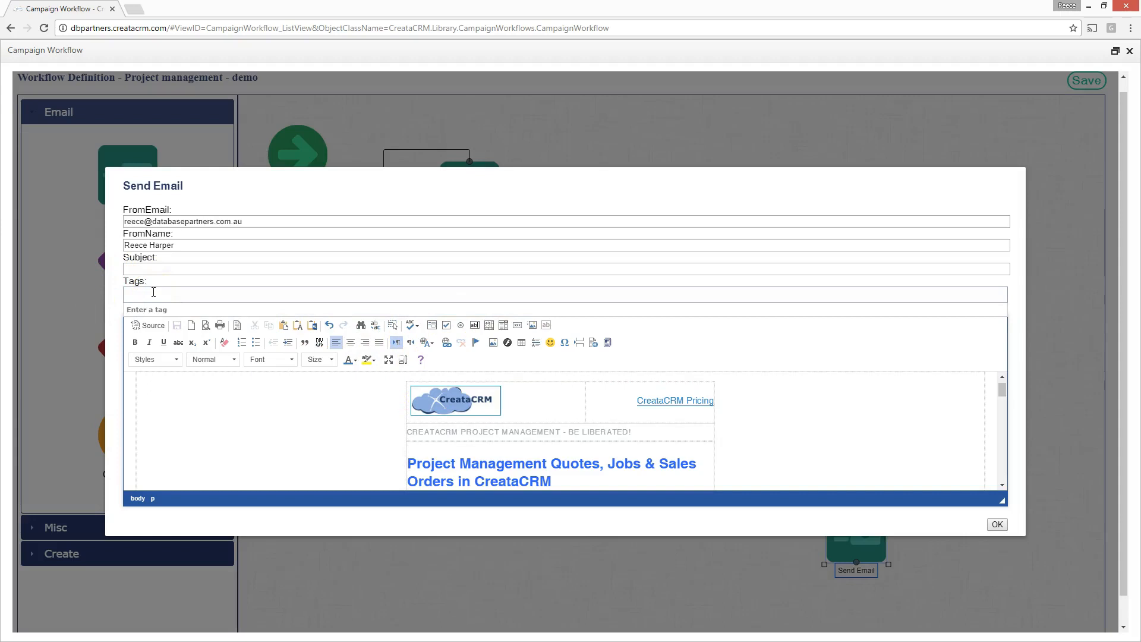
left_click(151, 398)
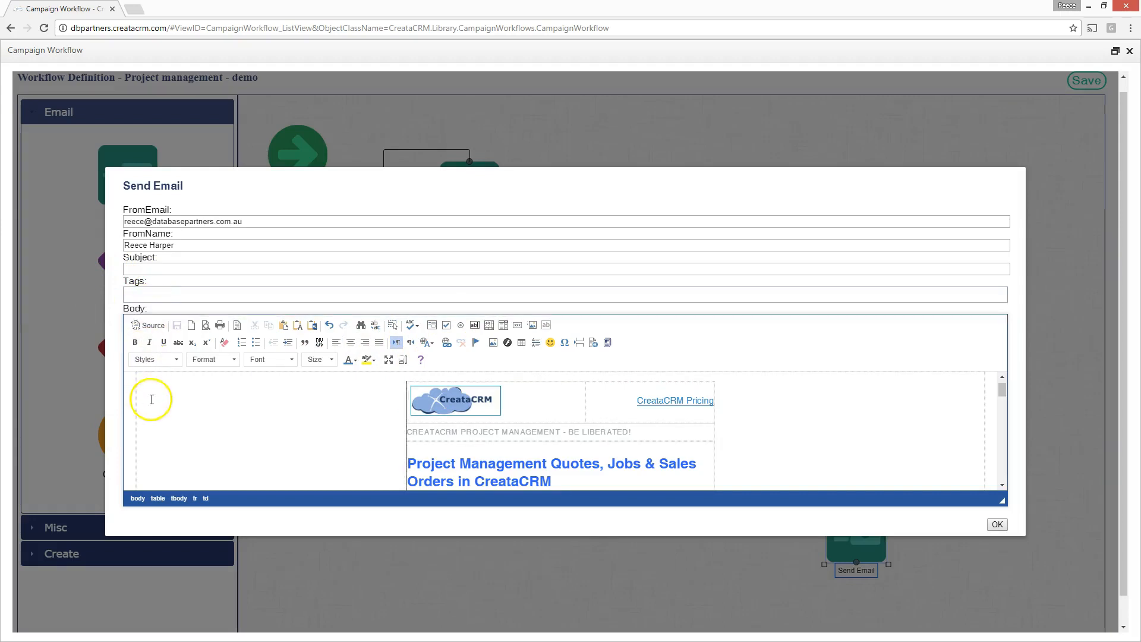
left_click(153, 292)
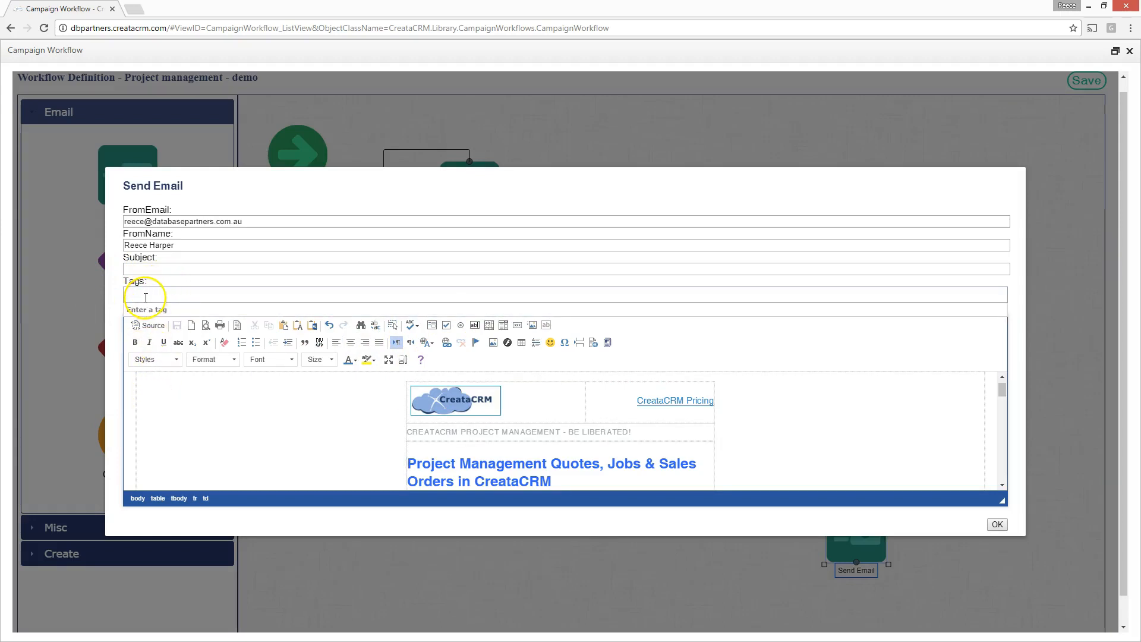
type("proj")
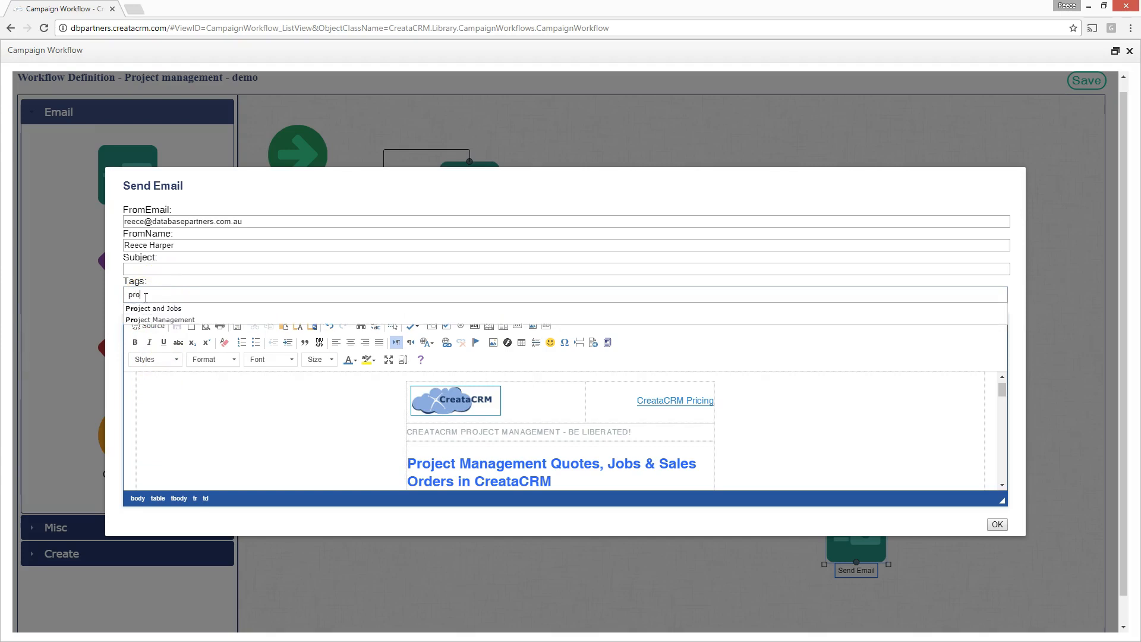
left_click(145, 304)
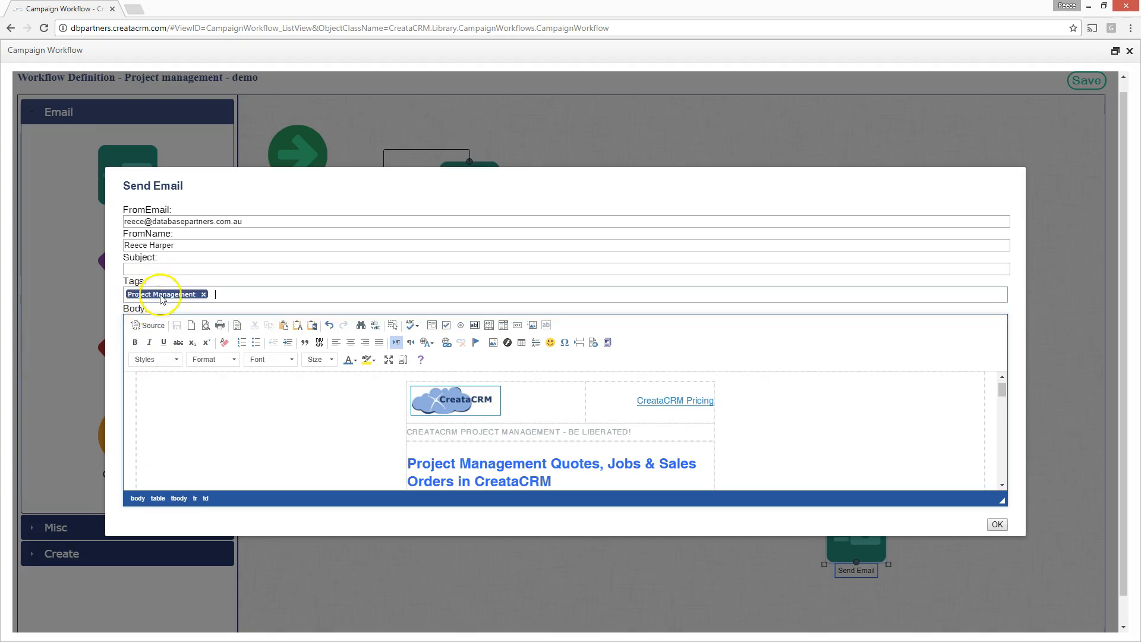
left_click(996, 525)
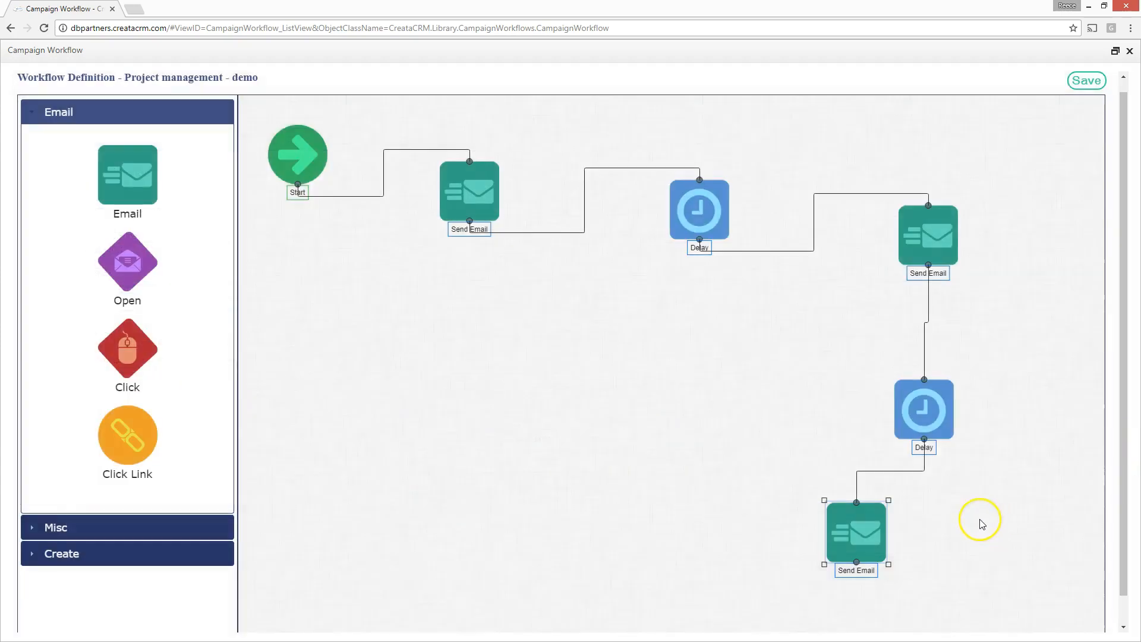
Step: Save and close the workflow definition, and open the "Project management - demo" record from the refreshed list
left_click(1087, 83)
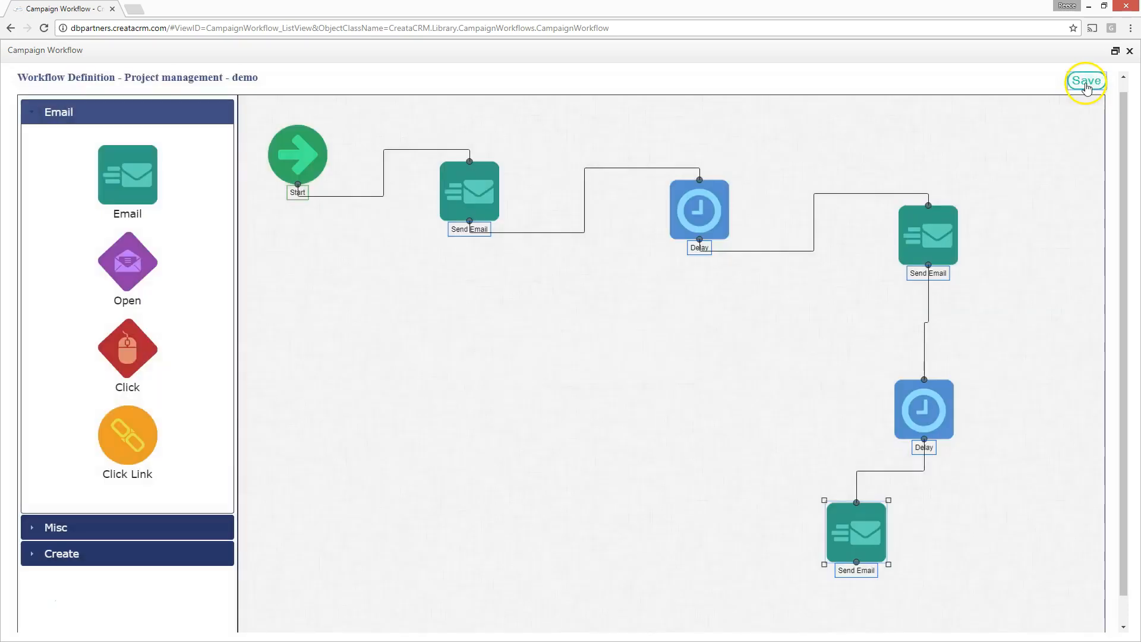
left_click(1130, 51)
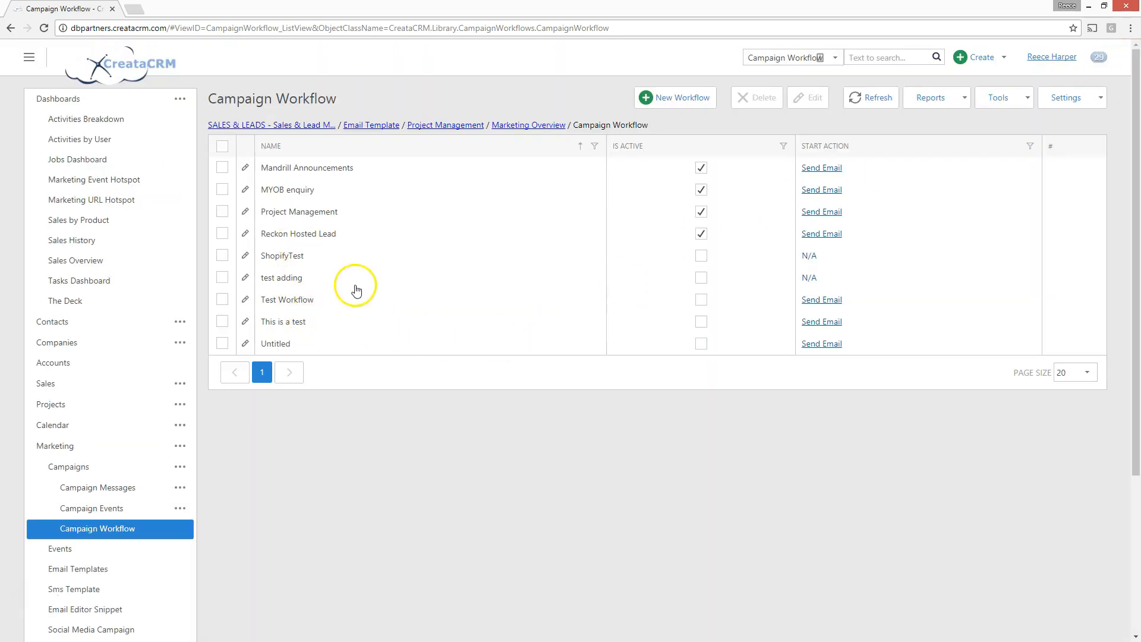
left_click(872, 98)
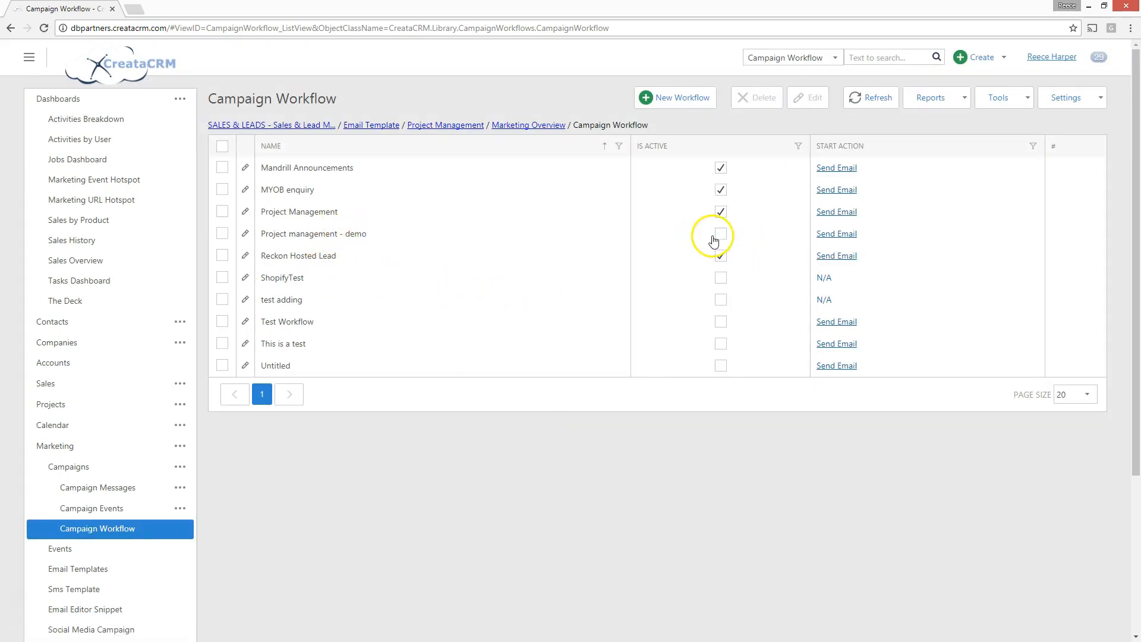
left_click(357, 235)
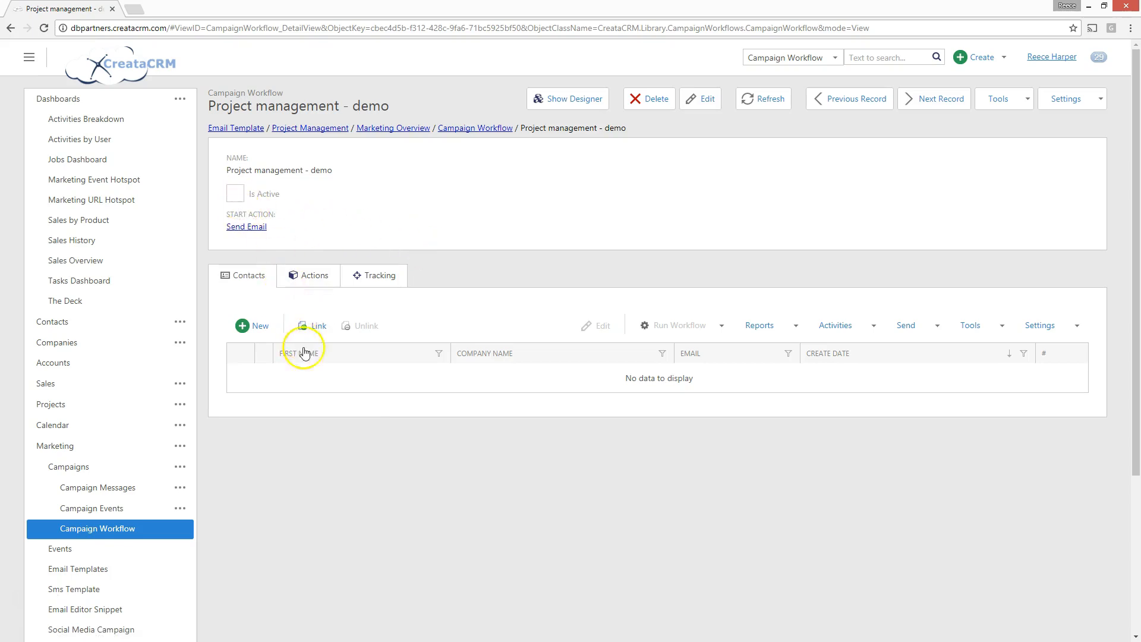
Step: Open the Campaign Workflowing record among the scheduled workflow definitions and examine its criteria, schedule and launch history
scroll(324, 493, "down", 1)
scroll(327, 486, "down", 3)
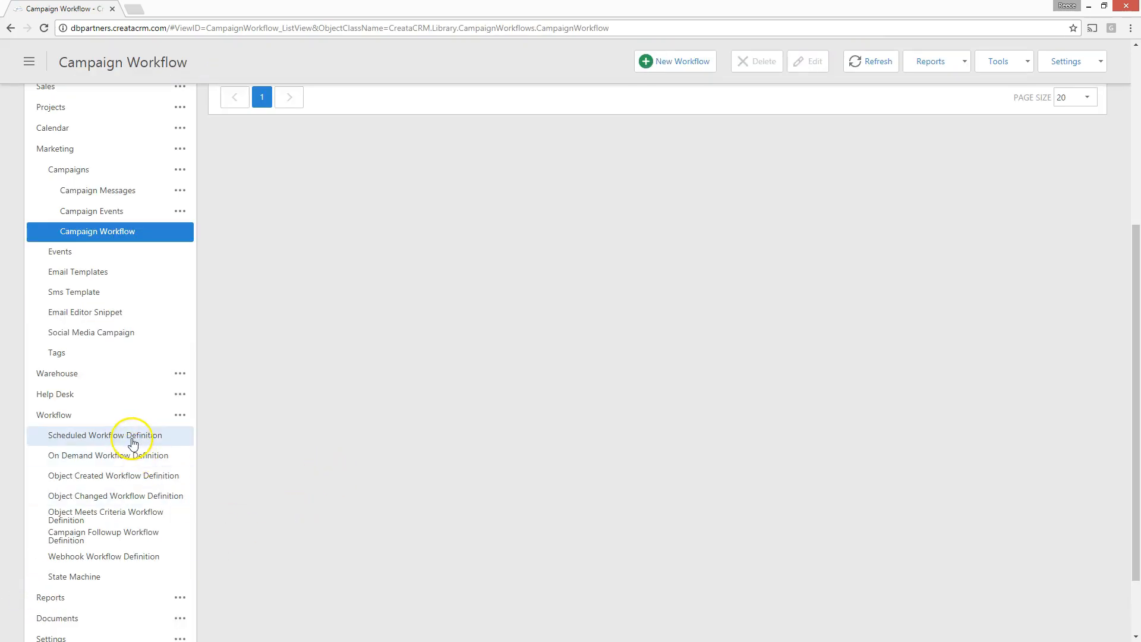
left_click(131, 443)
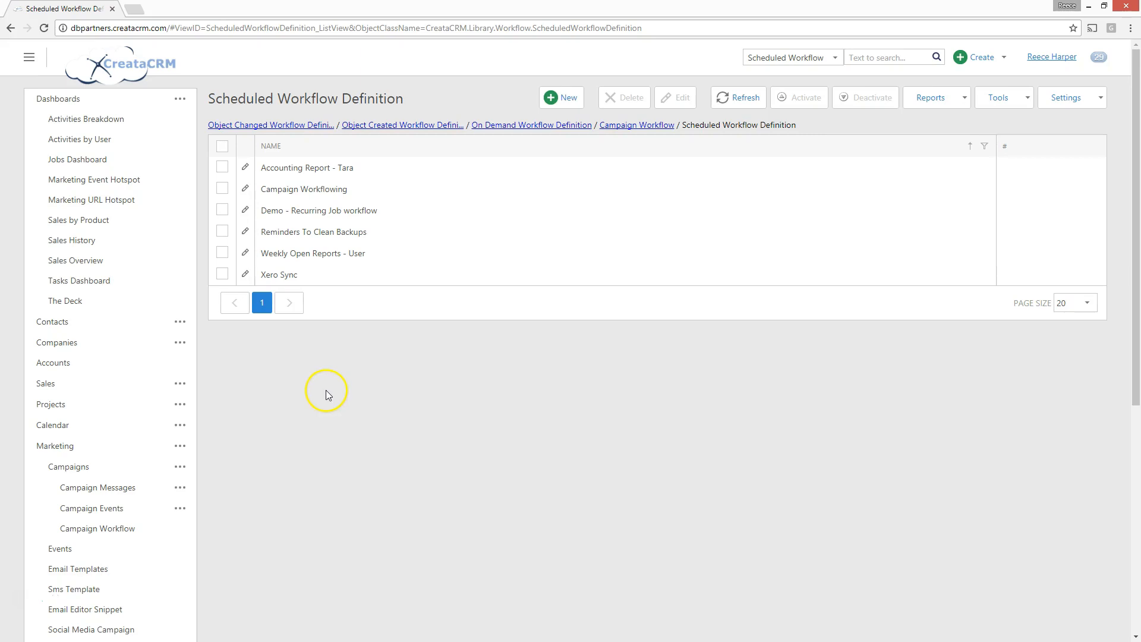
scroll(328, 370, "down", 1)
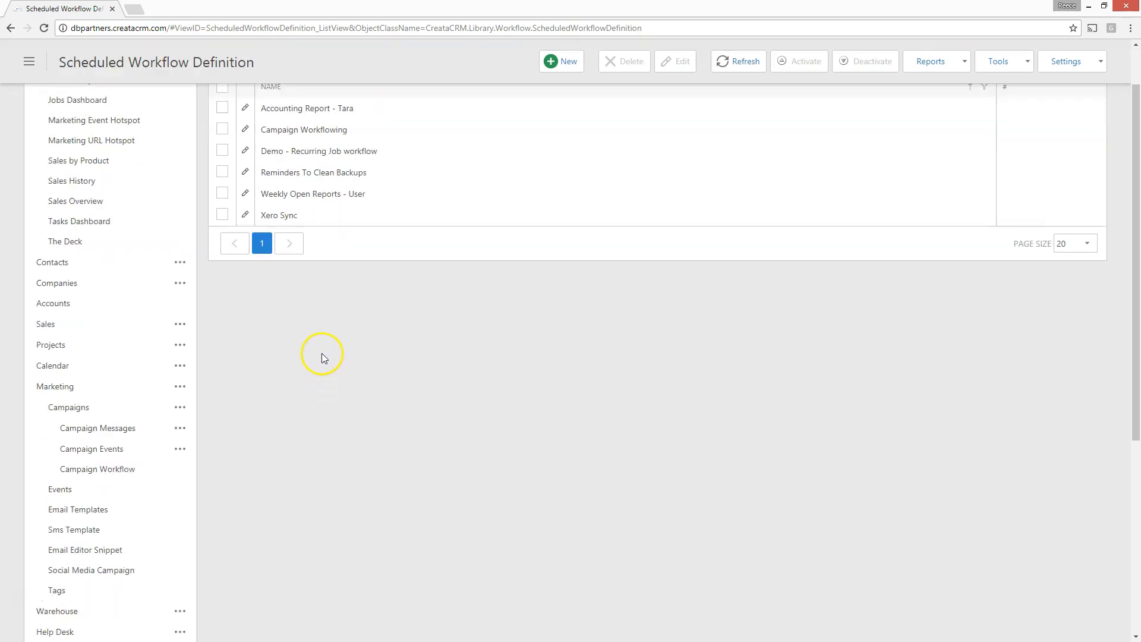
left_click(300, 129)
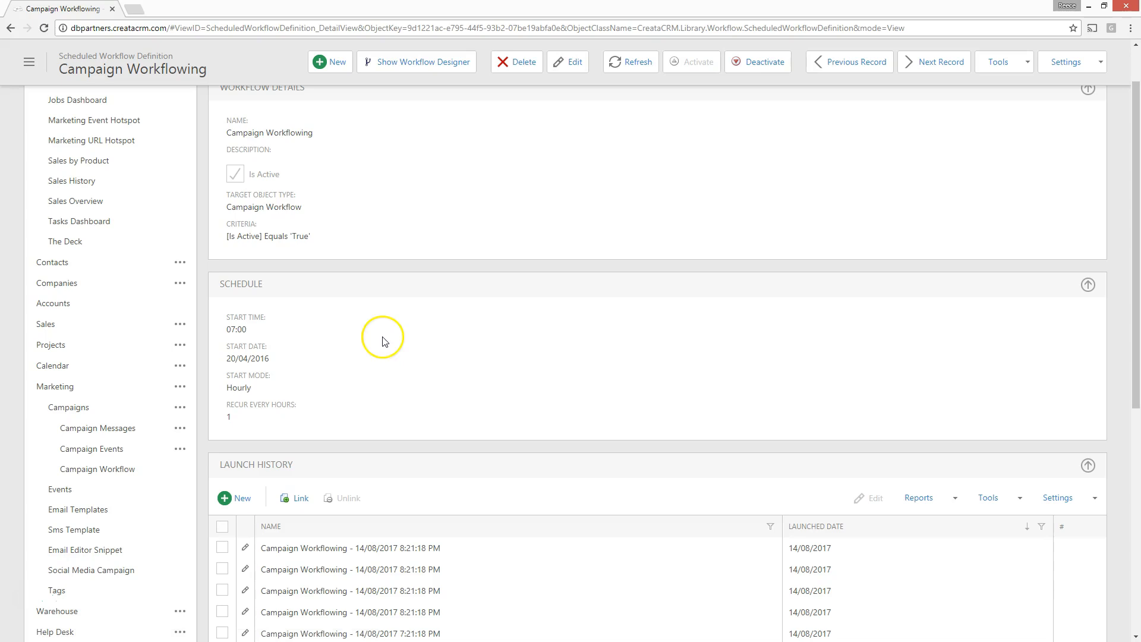
left_click_drag(224, 237, 396, 246)
scroll(356, 268, "down", 4)
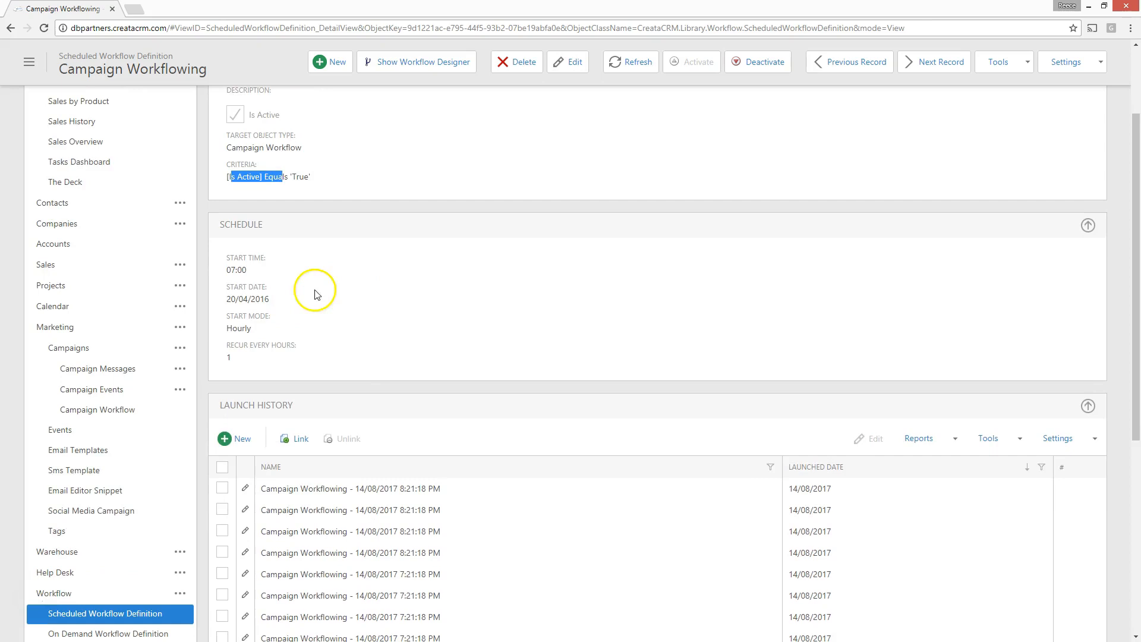
scroll(320, 289, "up", 2)
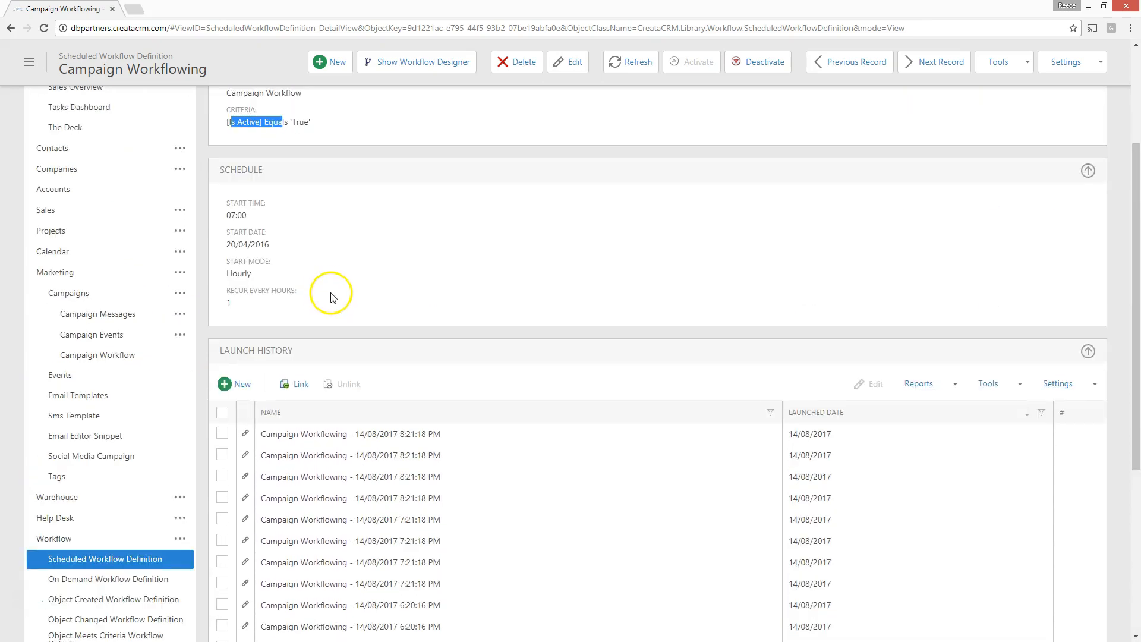
scroll(327, 288, "up", 3)
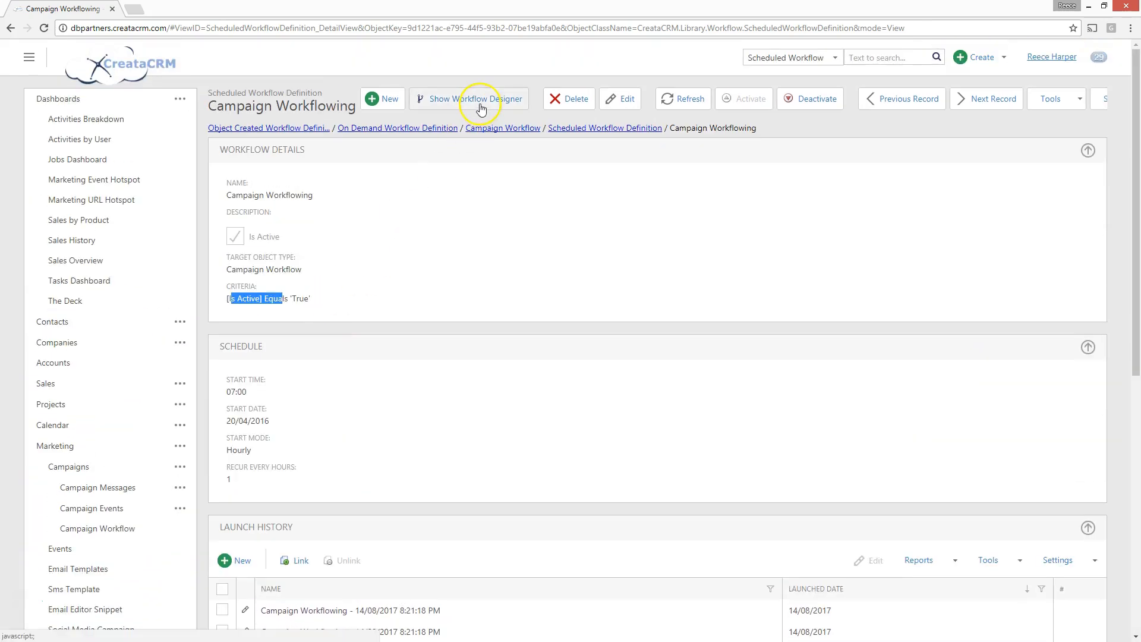
Step: View the Campaign Workflowing definition's layout in the maximized workflow designer and close the designer
left_click(481, 99)
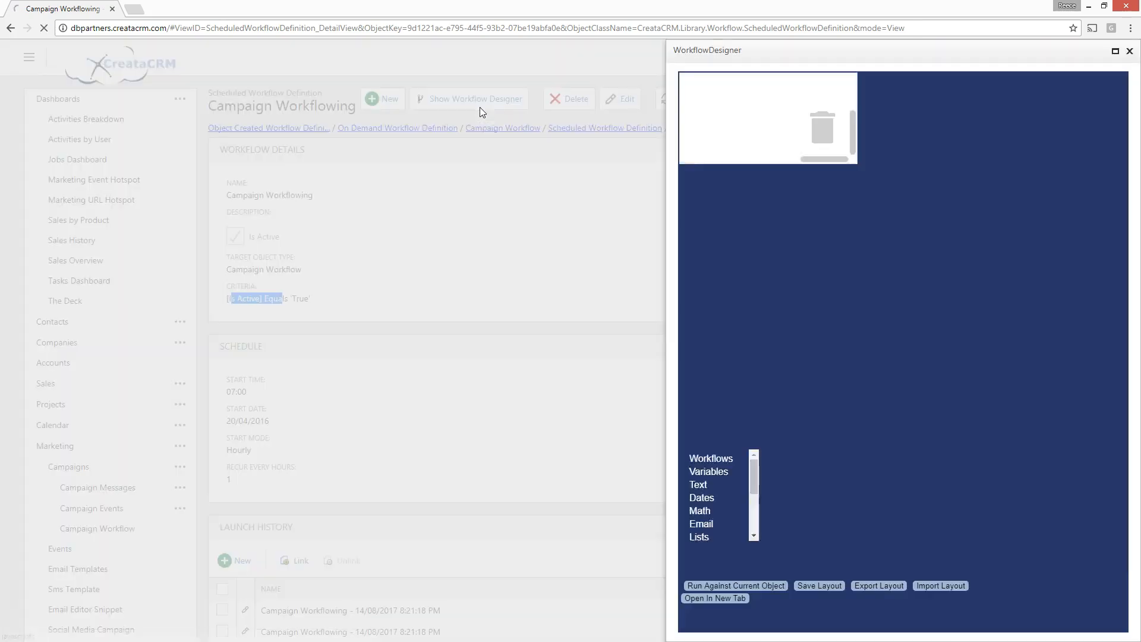
left_click(1114, 51)
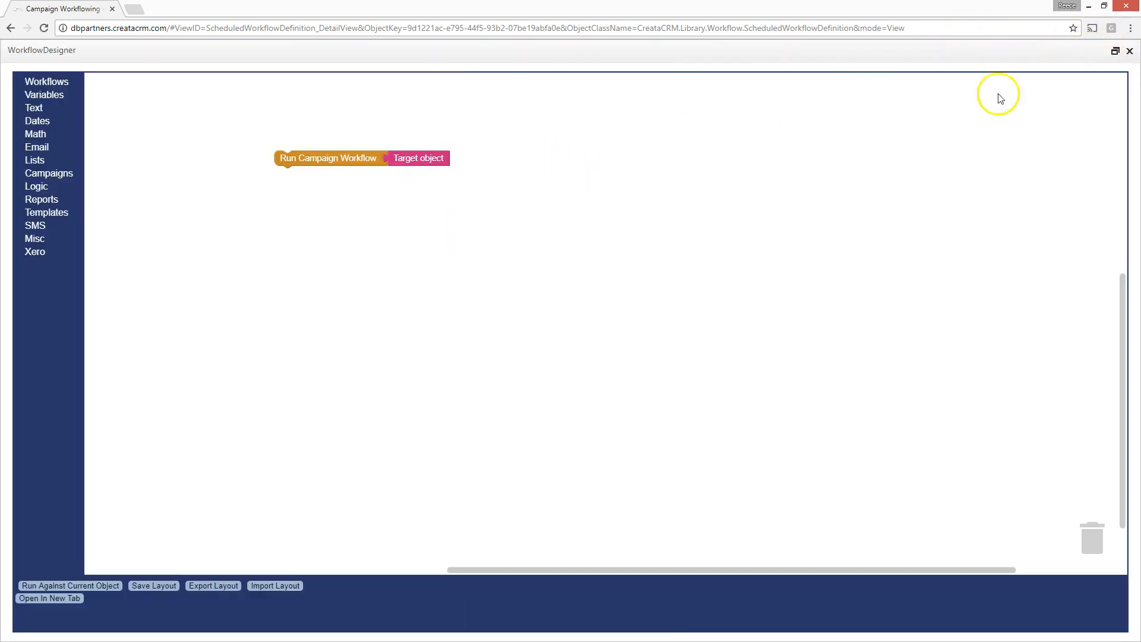
left_click(1129, 50)
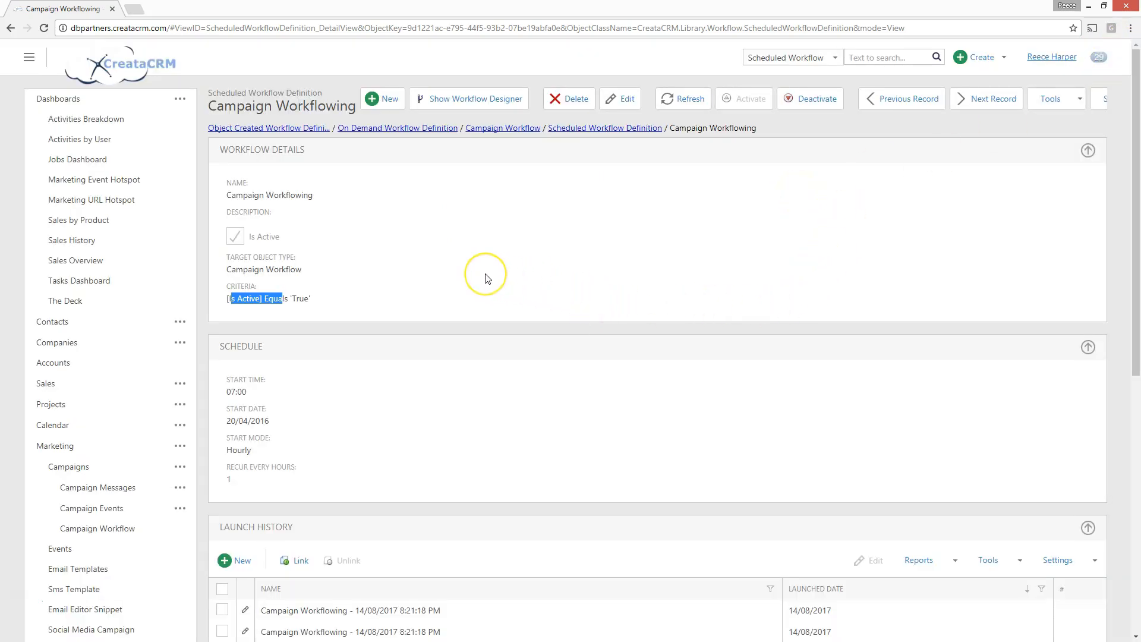
Step: Return to the "Project management - demo" campaign workflow record and review its actions, tracking and contacts
left_click(520, 129)
left_click(331, 229)
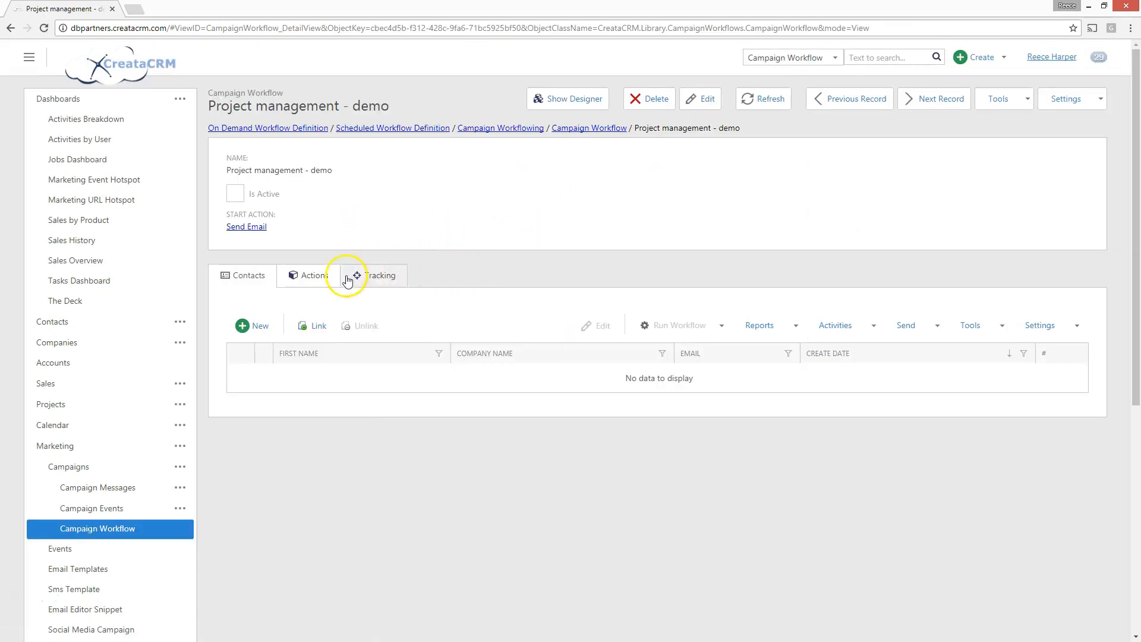
left_click(330, 277)
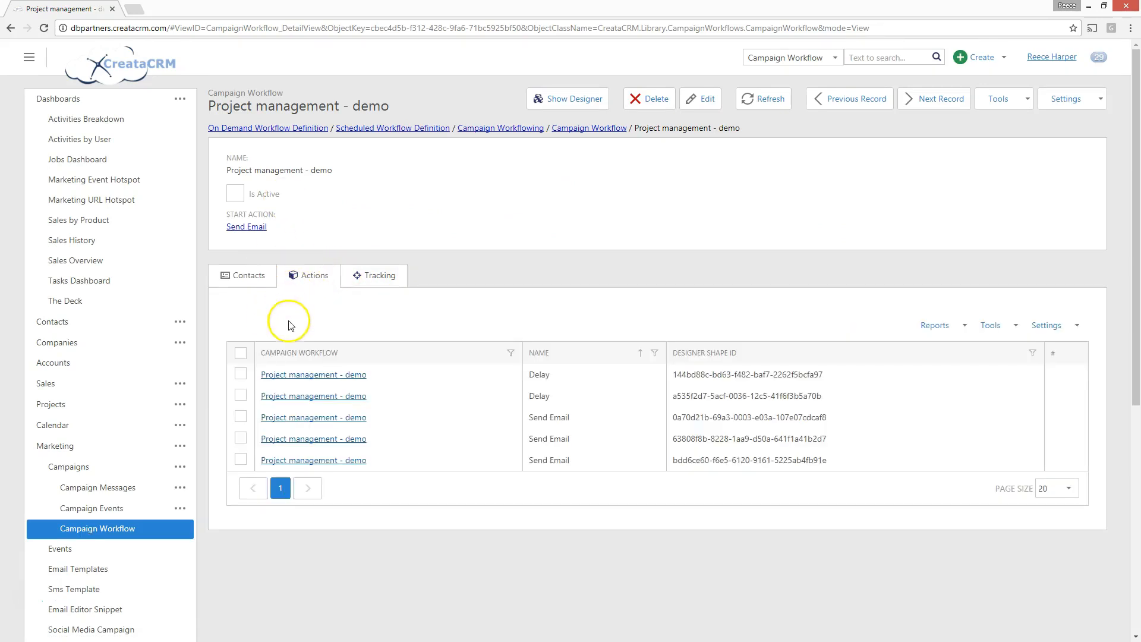
left_click(378, 277)
left_click(240, 284)
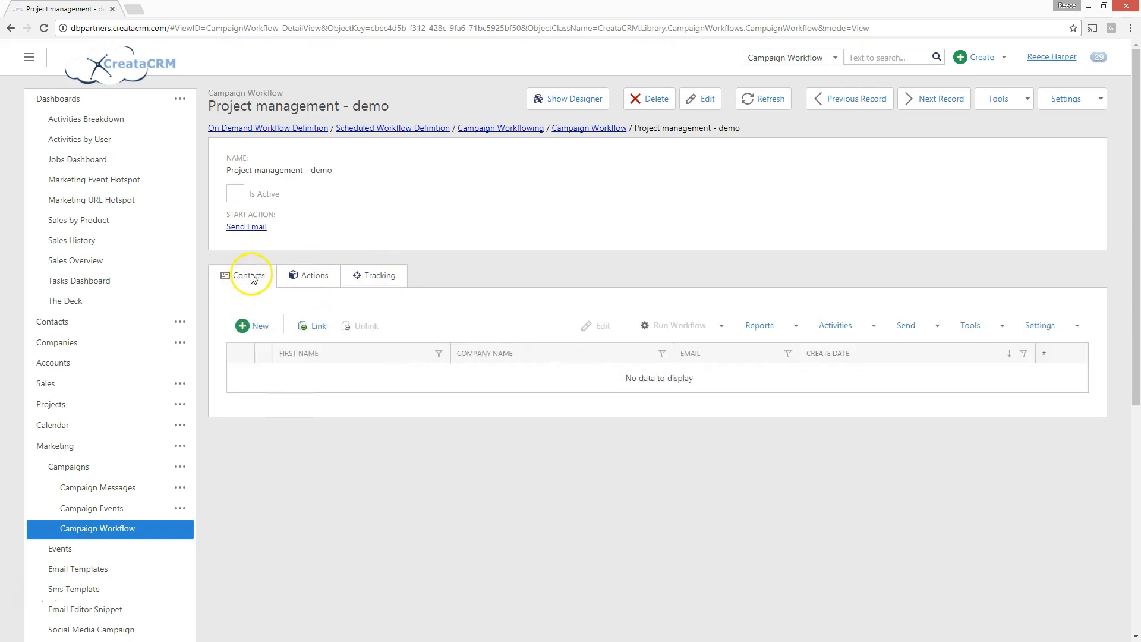